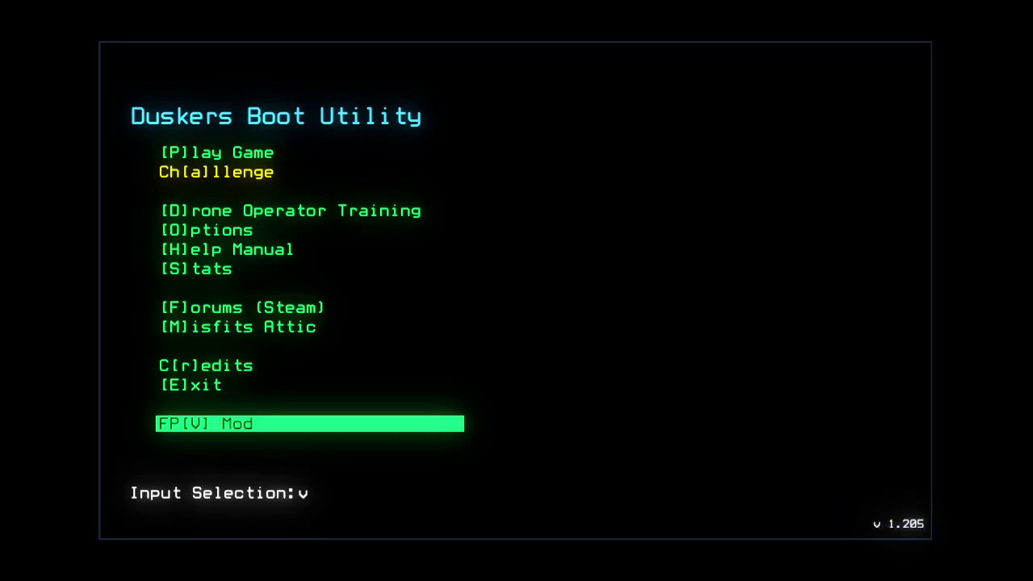
- Turn the FPV drone view mod off, then on again, dismissing both notices
key("Return")
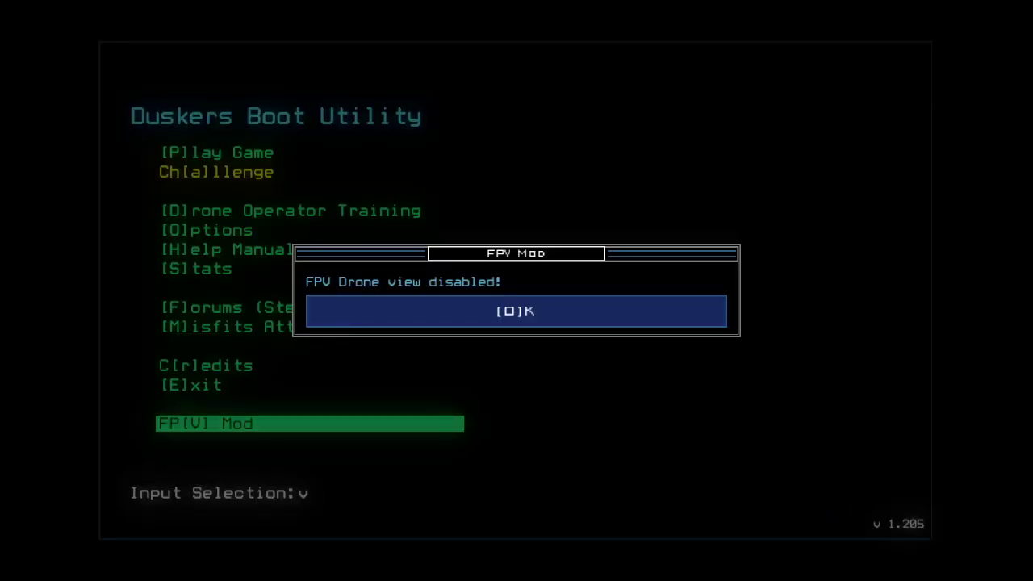
key("o")
key("Return")
key("o")
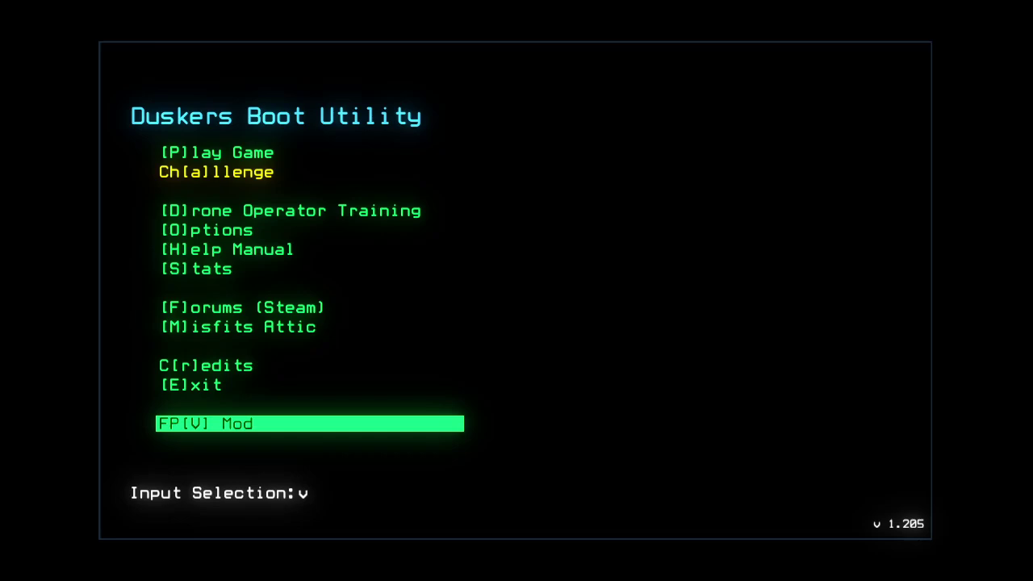
- Open the challenge leaderboards from the challenge launcher
key("a")
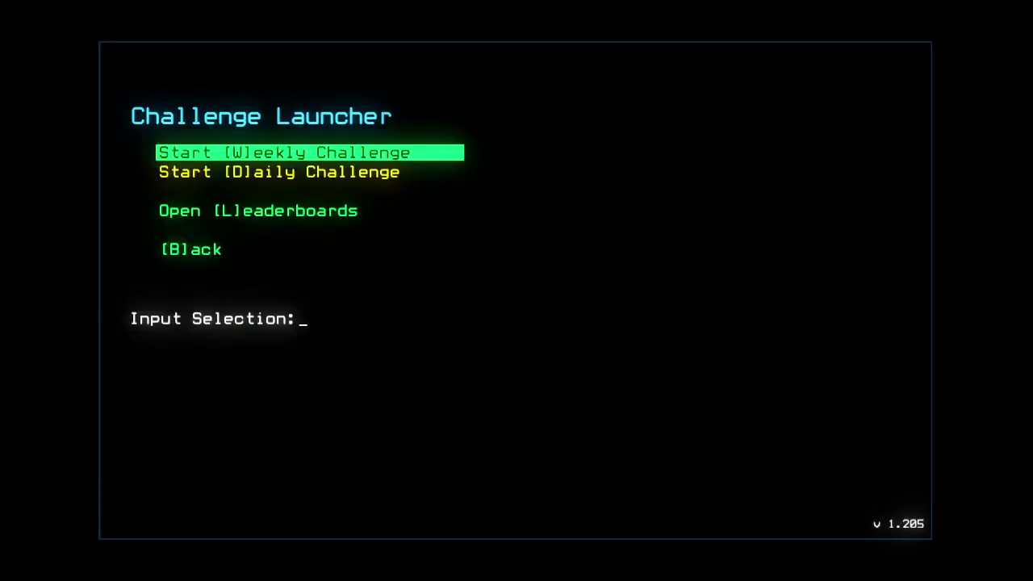
key("l")
key("Left")
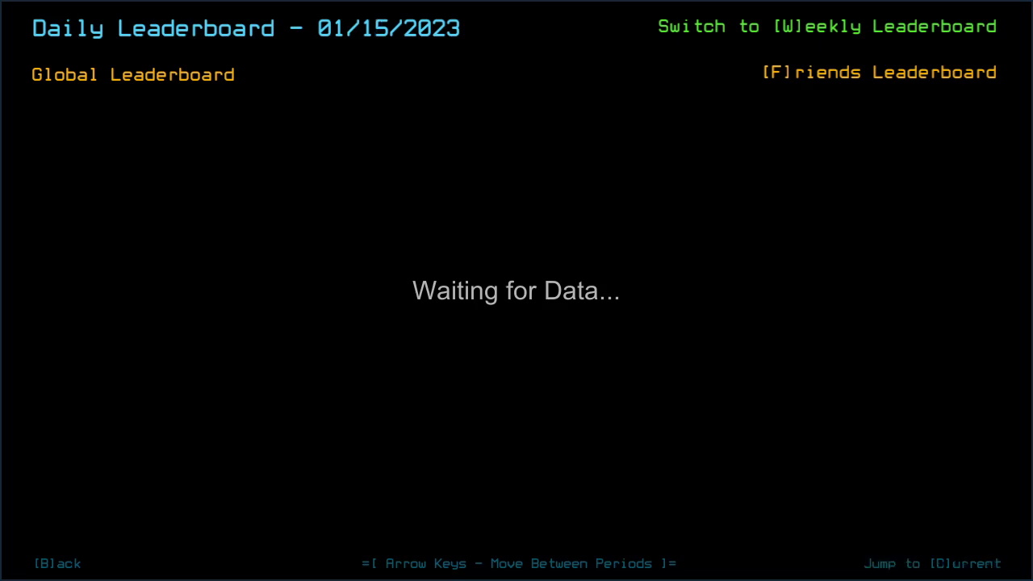
key("Right")
- Compare the 01/16 and 01/15 dailies, then page to 01/15 ranks 11–20
key("Left")
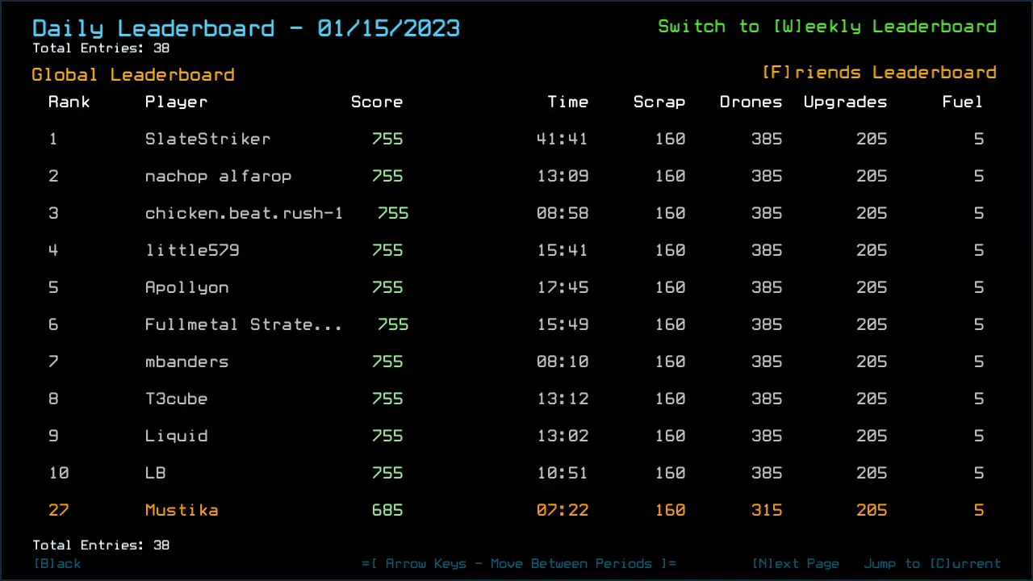
key("Right")
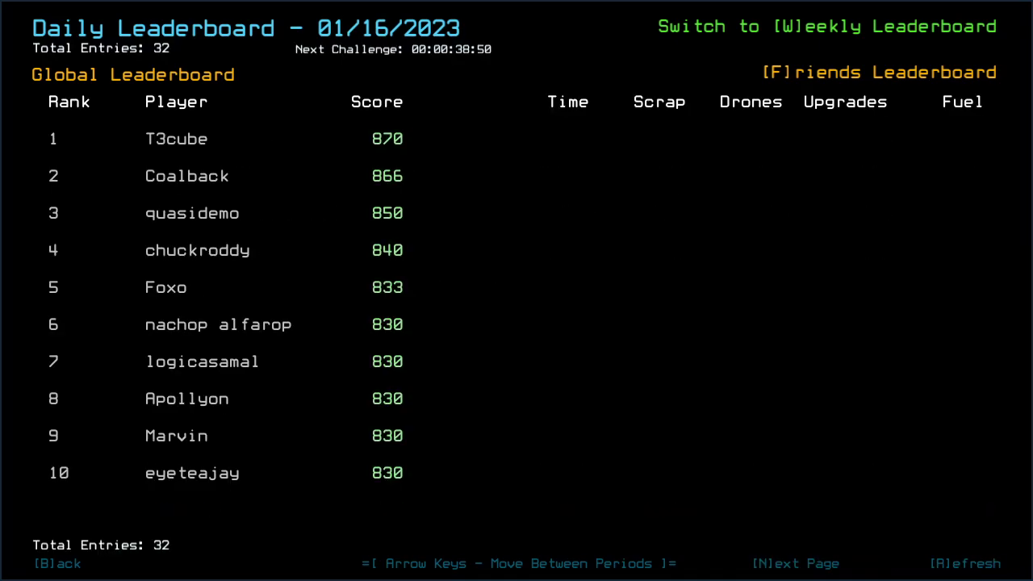
key("Left")
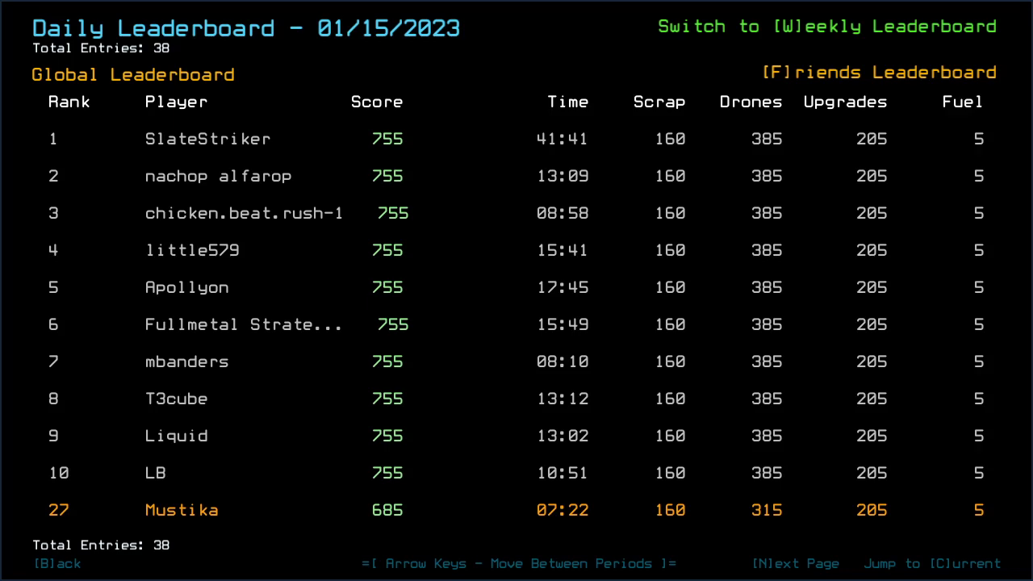
key("n")
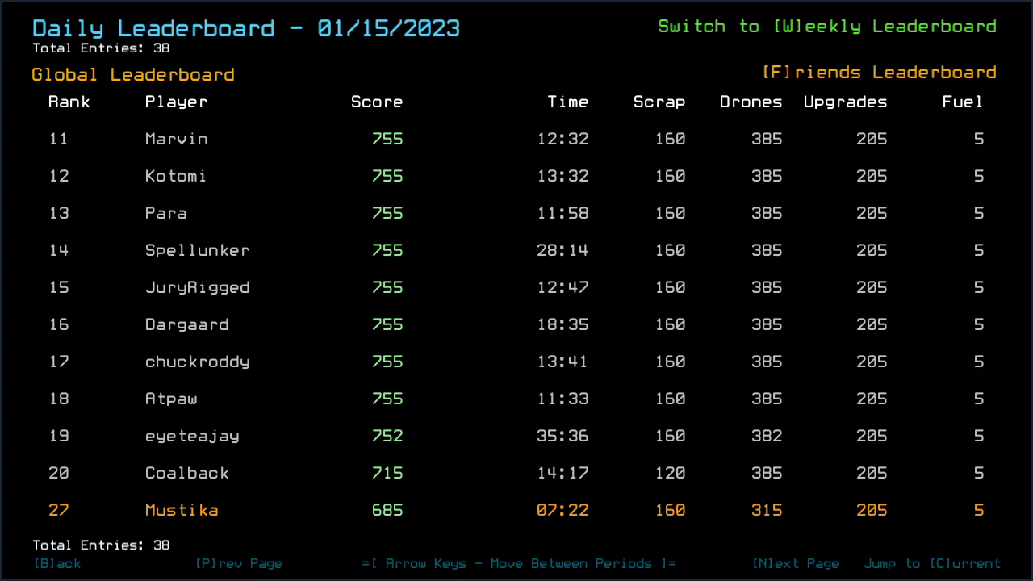
- Page through the remaining 01/15 rankings, from ranks 21–30 to the final page
key("n")
key("p")
key("n")
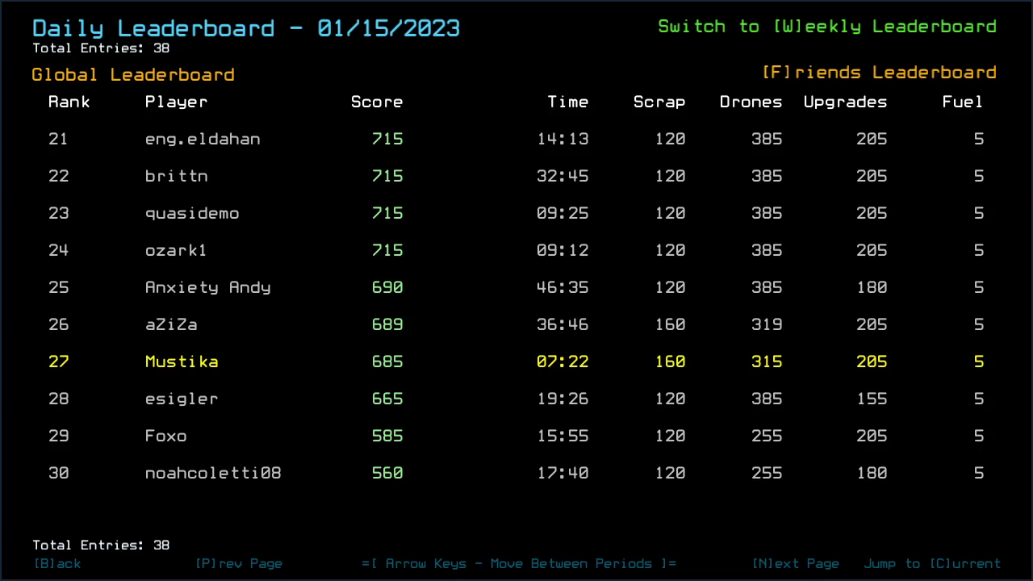
key("n")
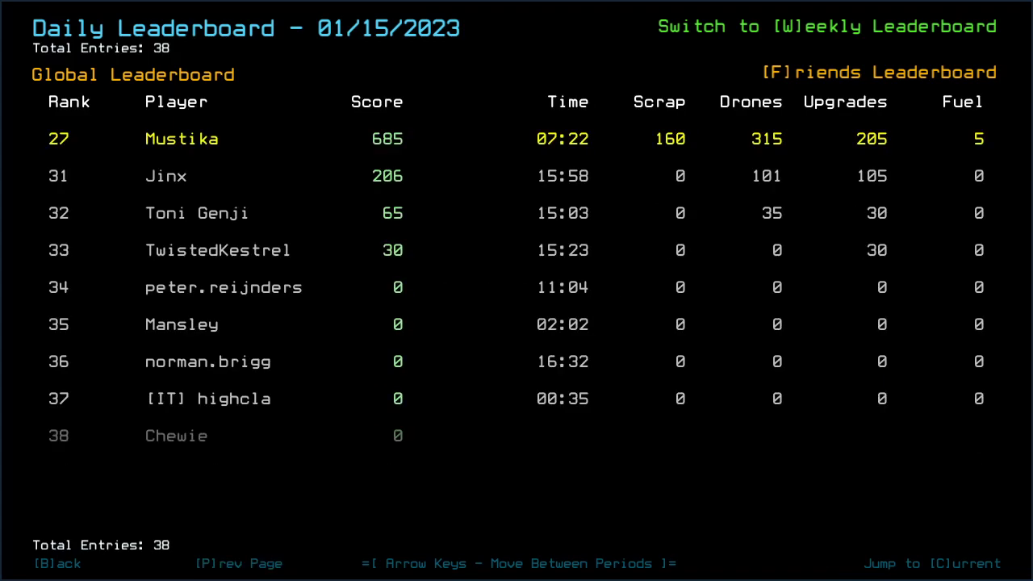
- Check the 01/14 and 01/13 daily results, returning to 01/15 each time
key("Left")
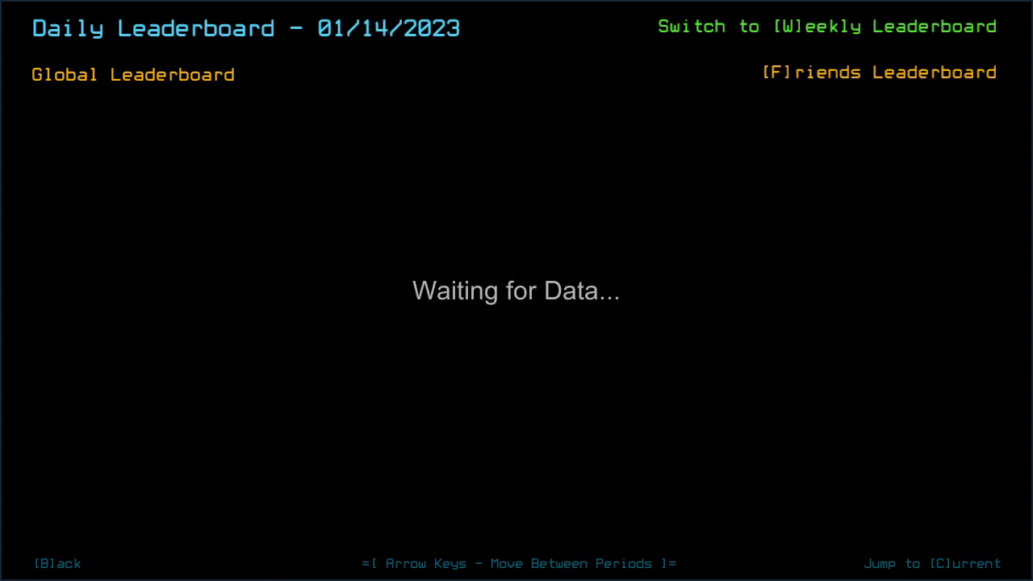
key("Right")
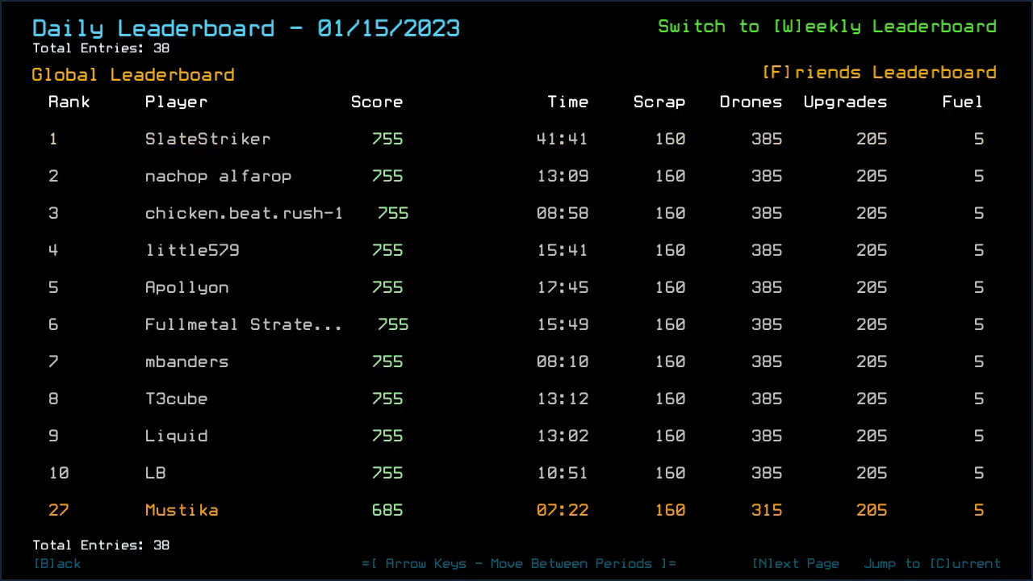
key("Left")
key("Left")
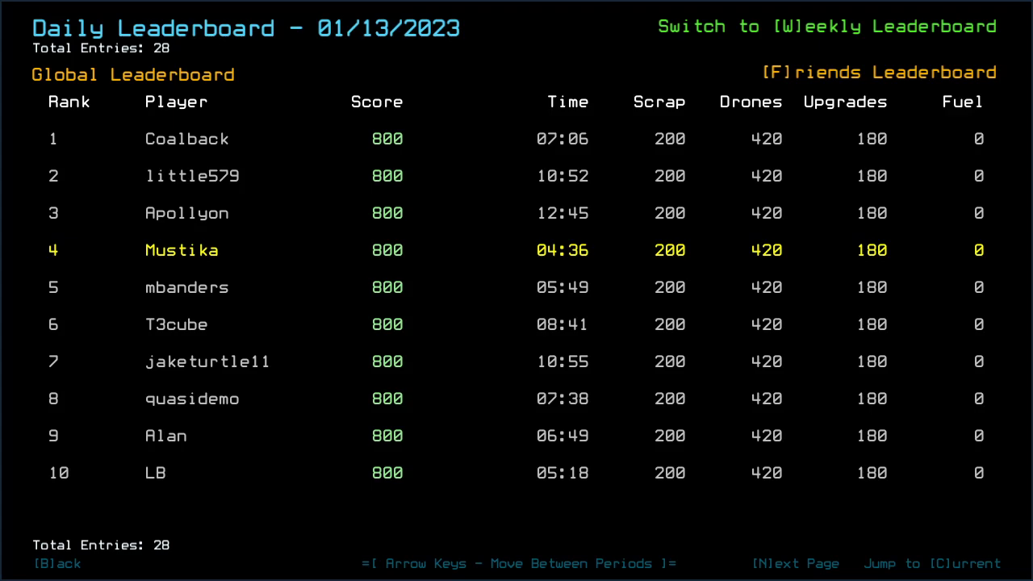
key("Right")
key("Right")
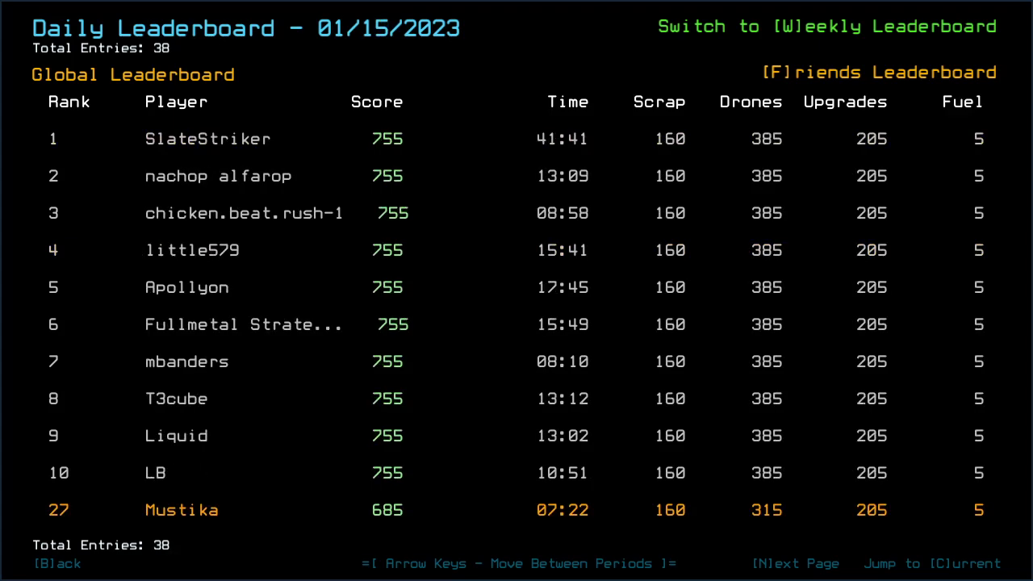
- Show only friends' 01/15 scores, then back out and start the Daily Challenge
key("f")
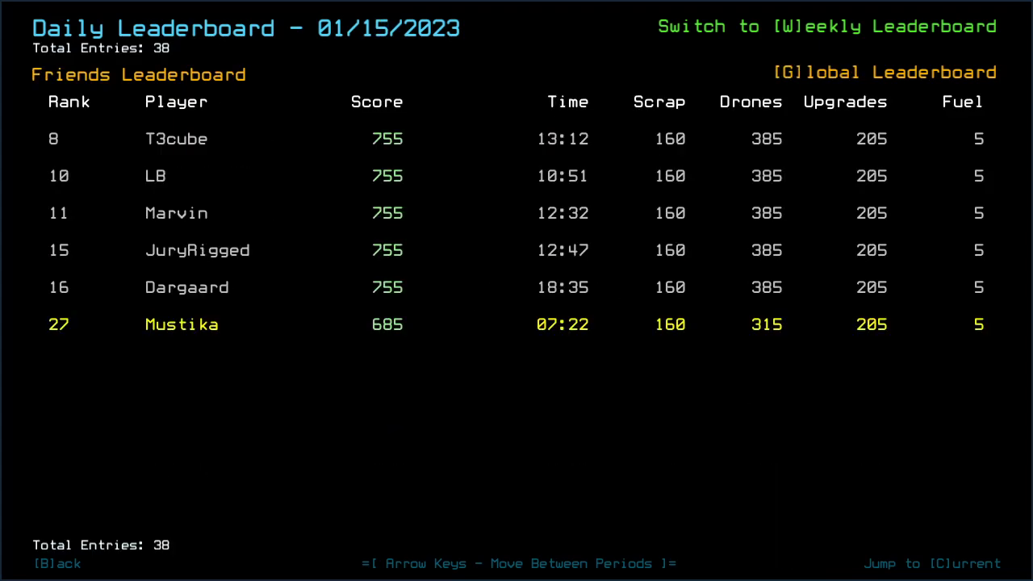
key("b")
key("d")
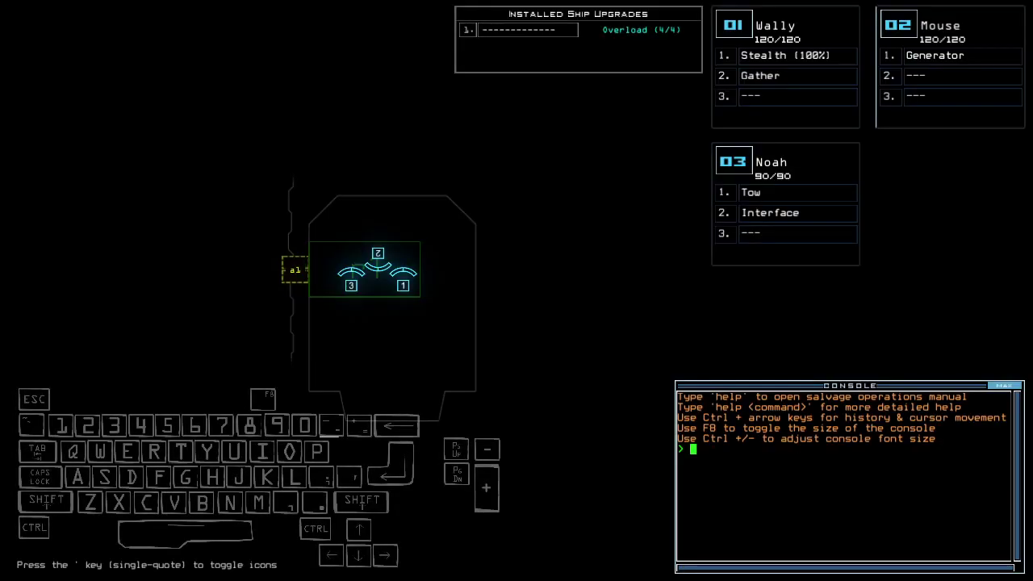
- Run the 'e' exit command and confirm leaving the incomplete Daily Challenge
key("a")
type("e")
key("Return")
key("o")
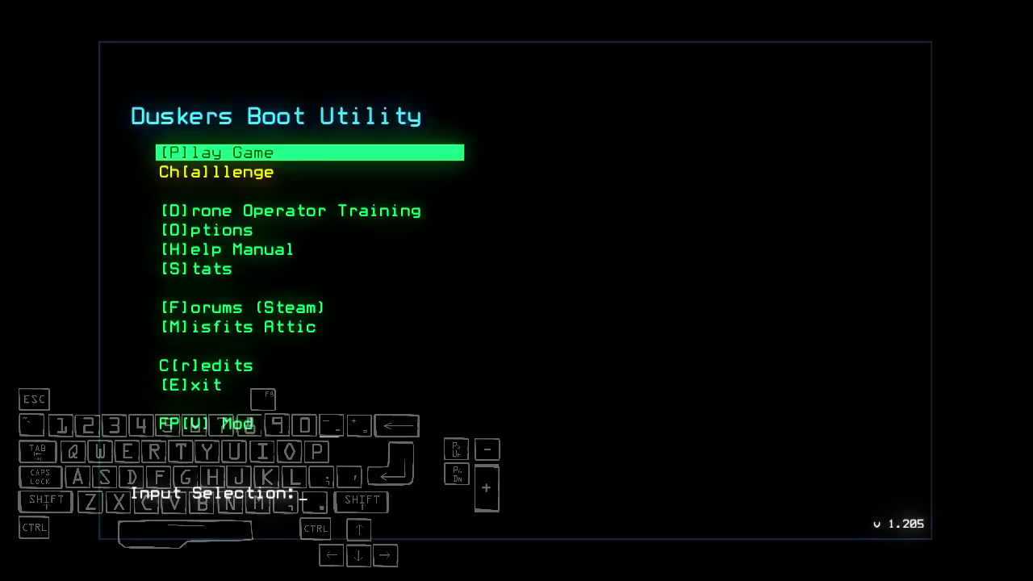
- Toggle the FPV drone view off and on again, dismissing each notice
key("v")
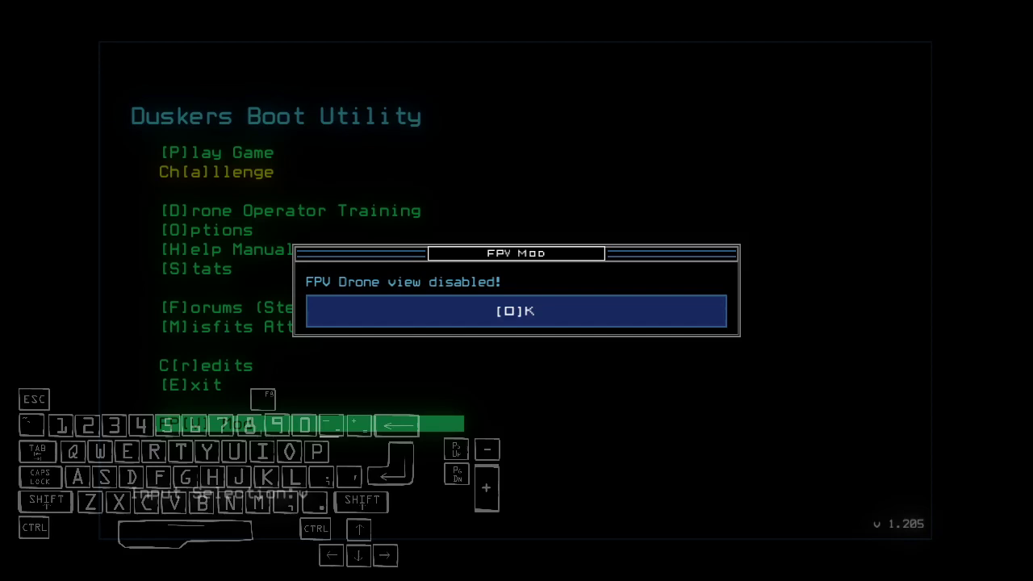
key("o")
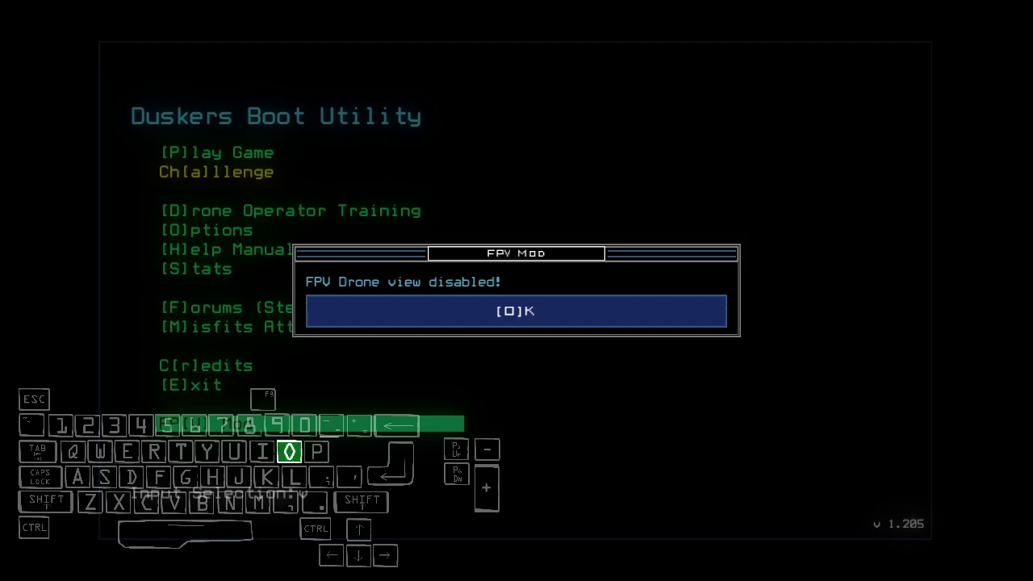
key("v")
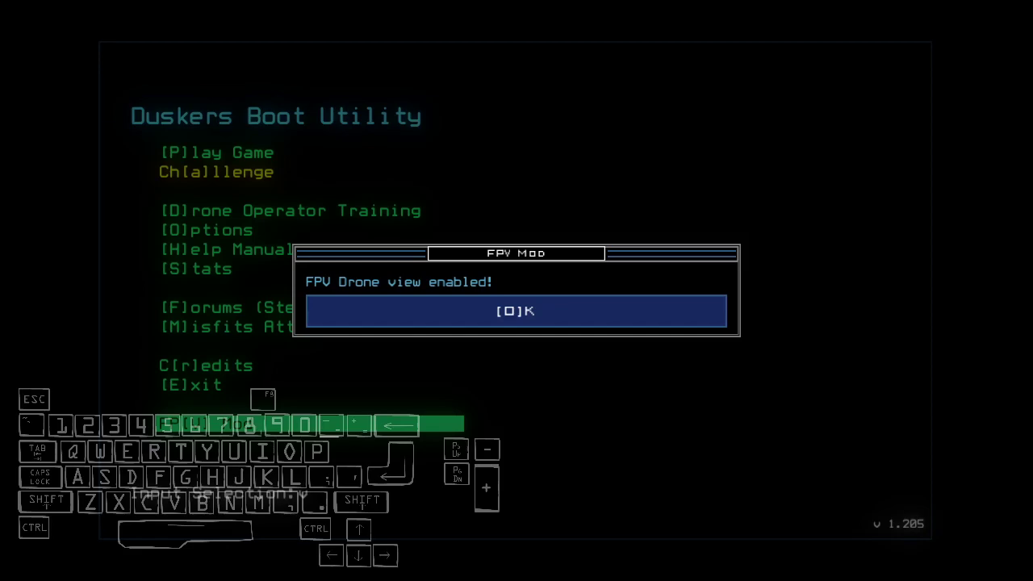
key("o")
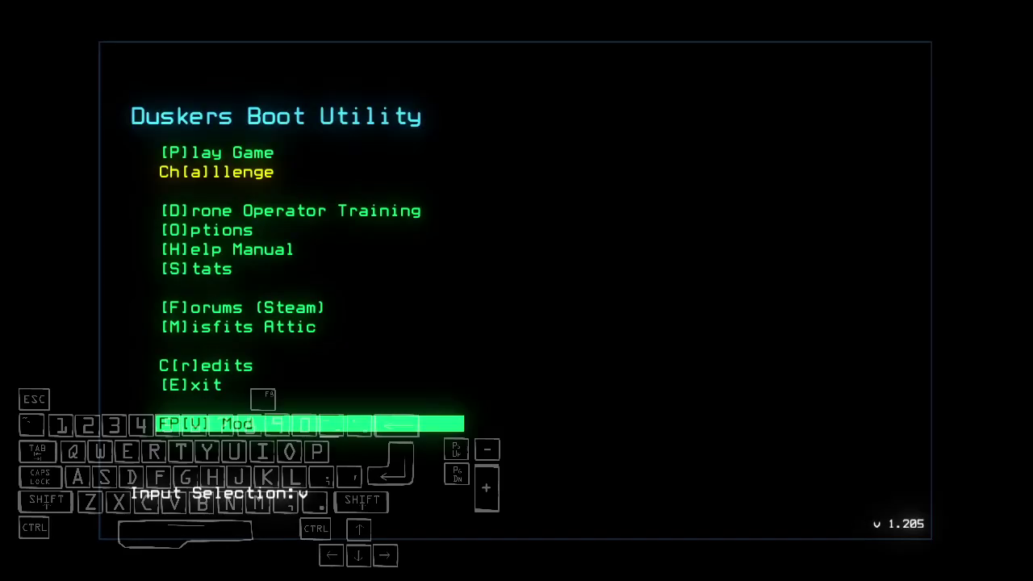
key("v")
key("o")
- Start the Daily Challenge, then abandon that run back to the boot menu
key("a")
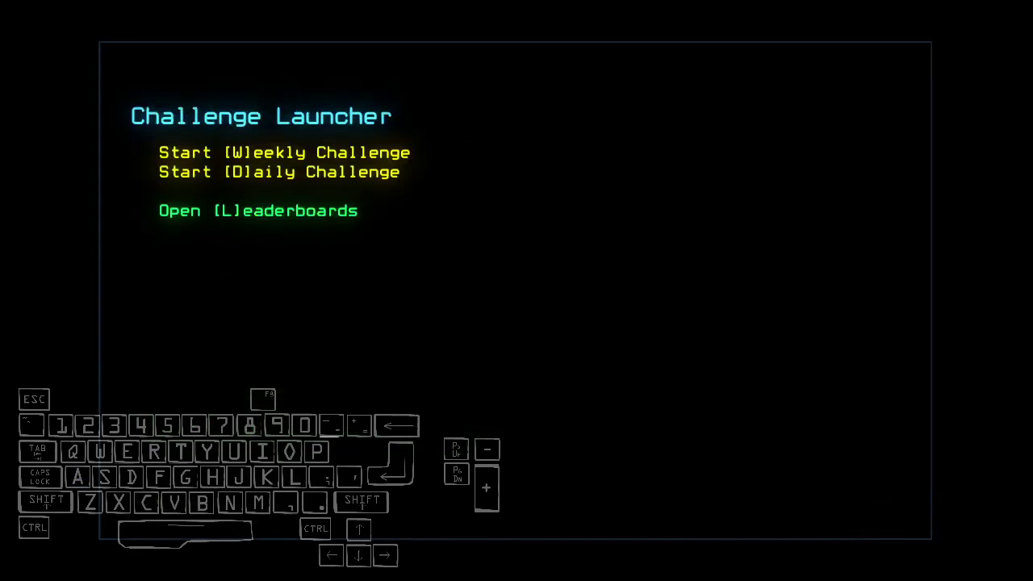
key("d")
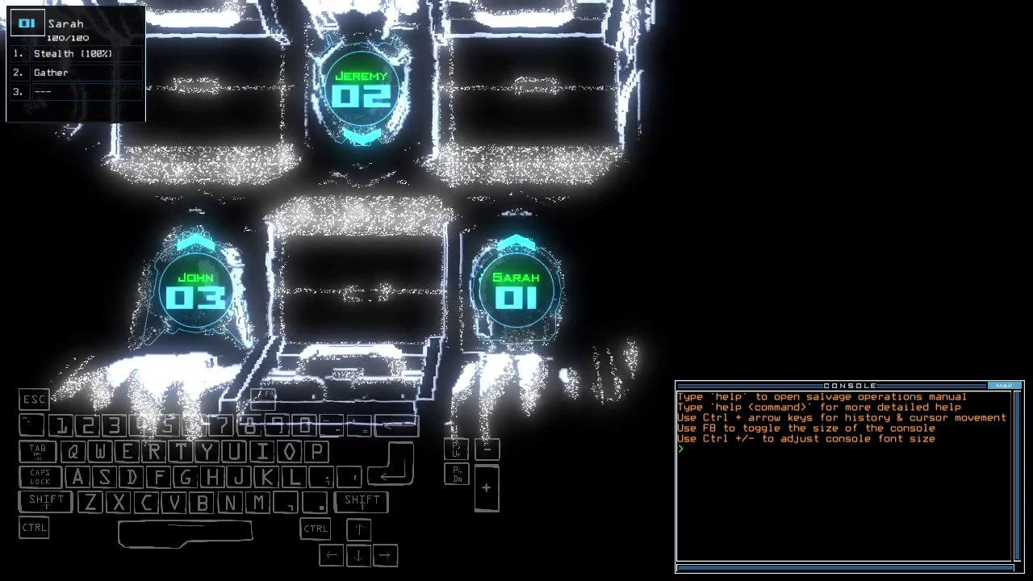
key("Escape")
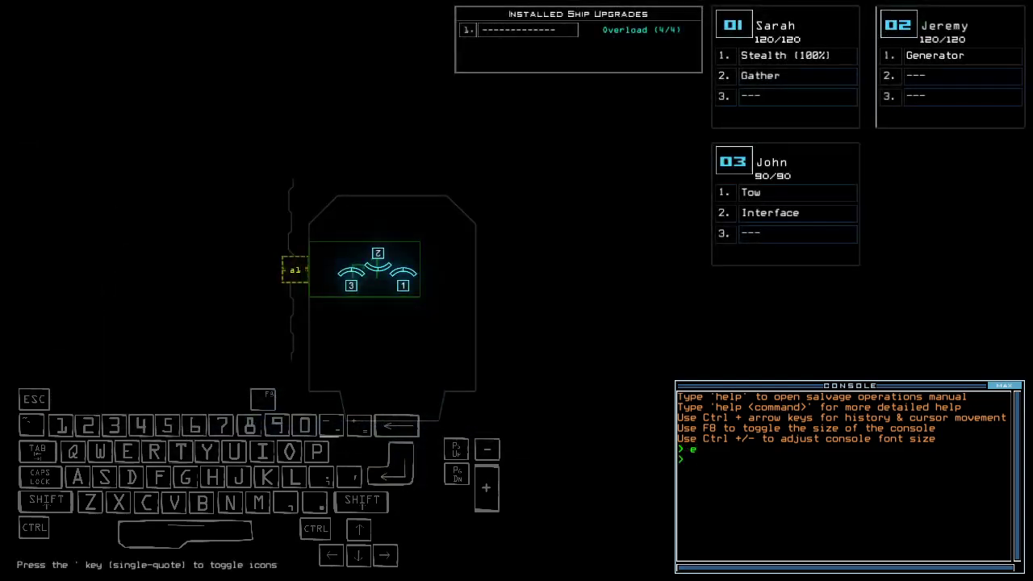
type("xit")
key("Return")
key("o")
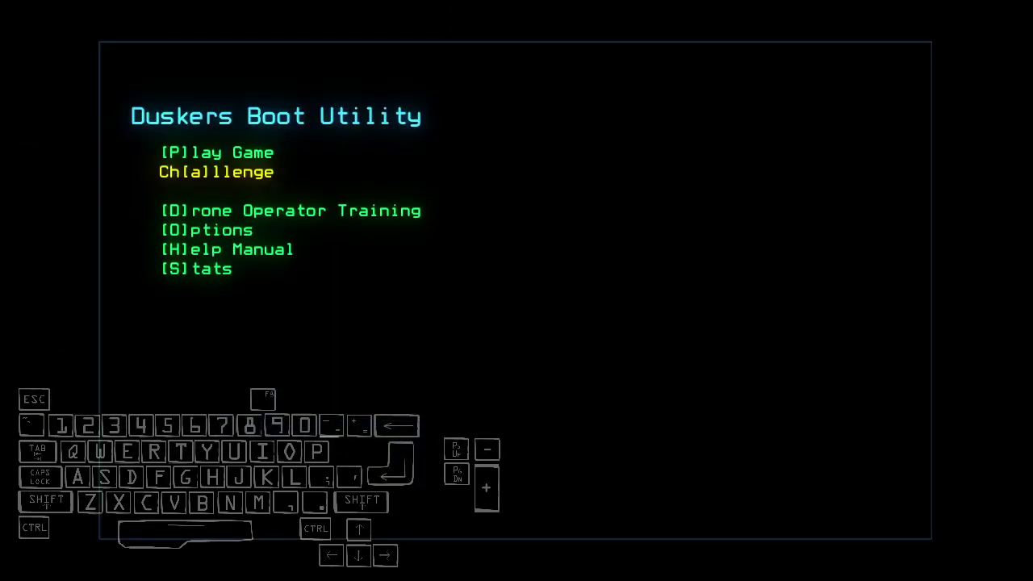
type("fpv mod")
- Enable the FPV Mod and start a fresh challenge run
key("Return")
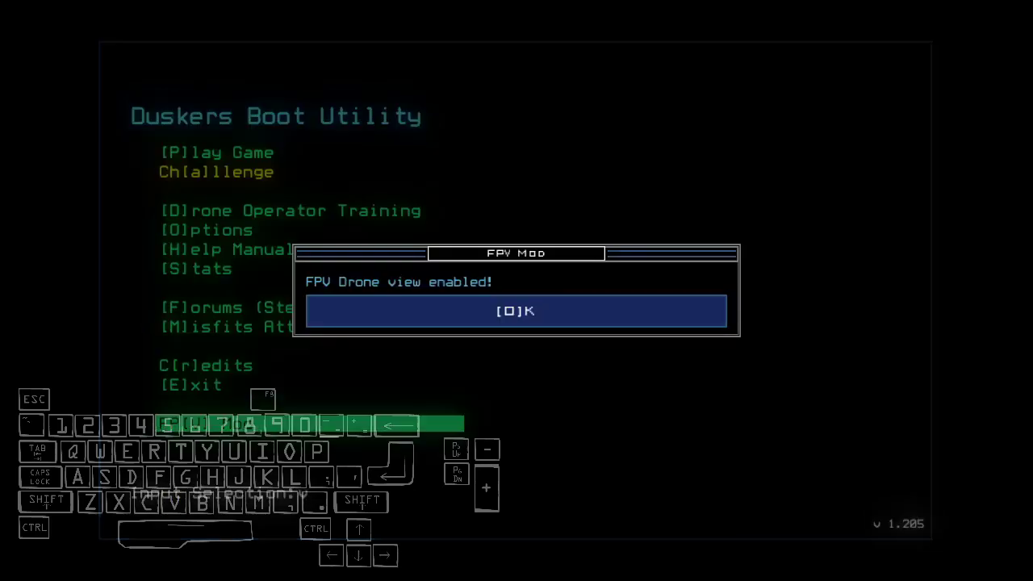
key("o")
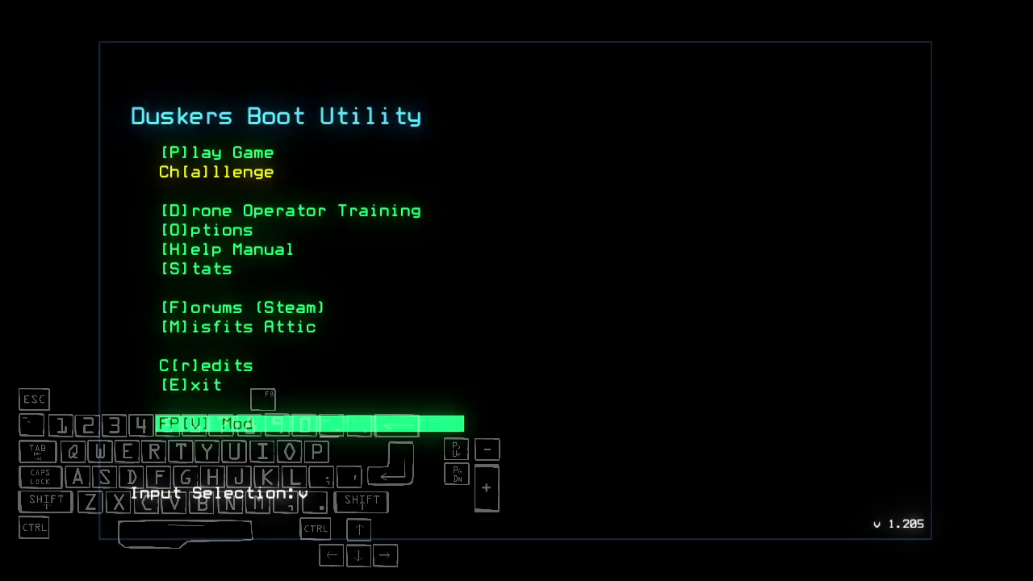
key("a")
key("w")
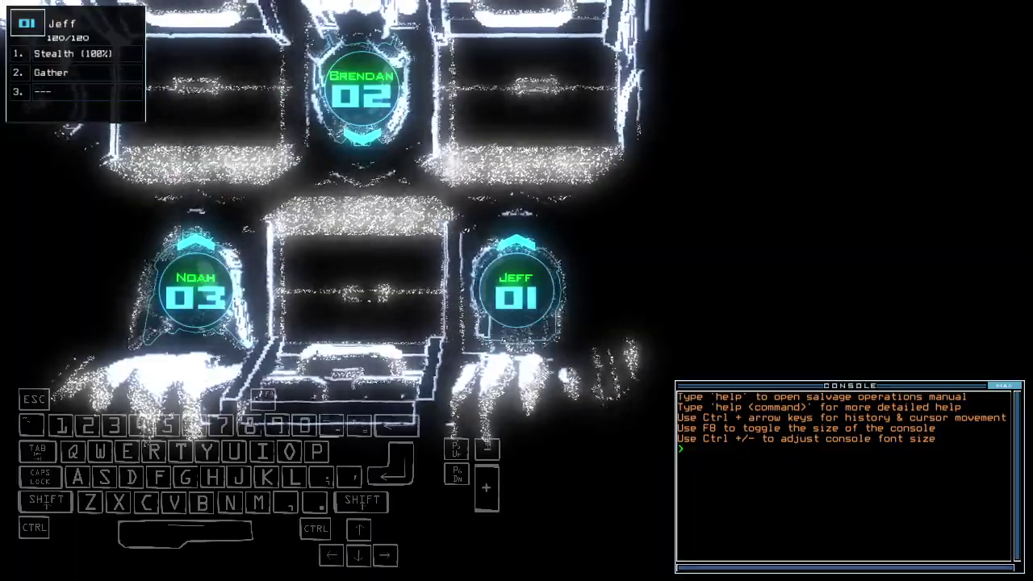
- Look around the docked drones, clear the console and return to the ship schematic
key("Up")
key("Left")
key("Left")
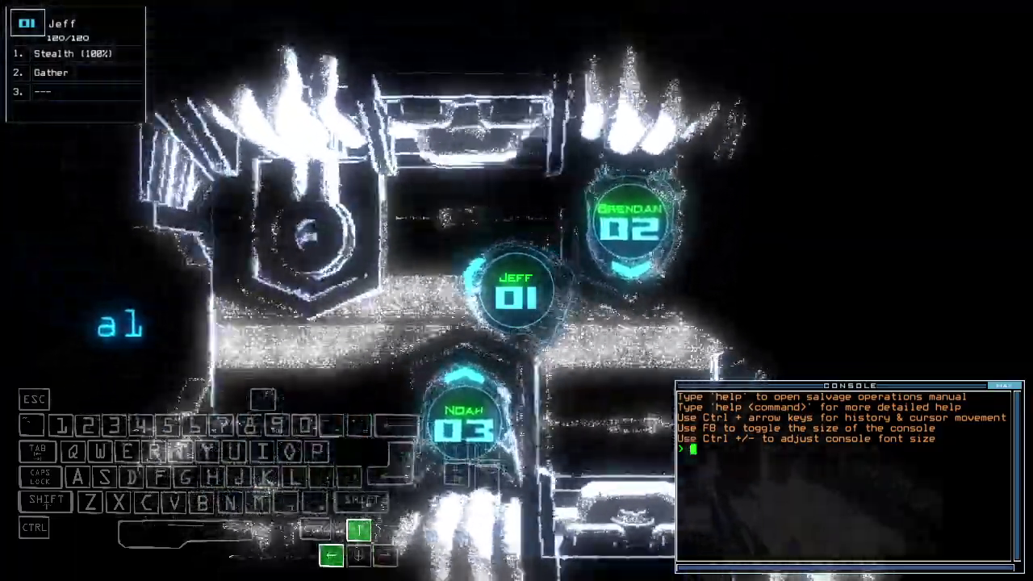
key("Down")
key("Down")
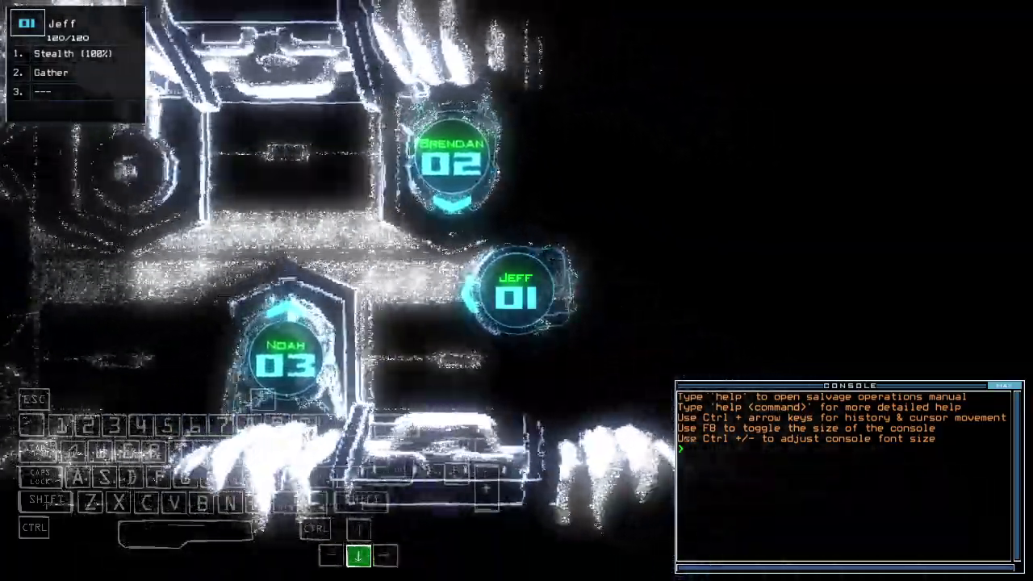
key("Left")
type("3")
type("a")
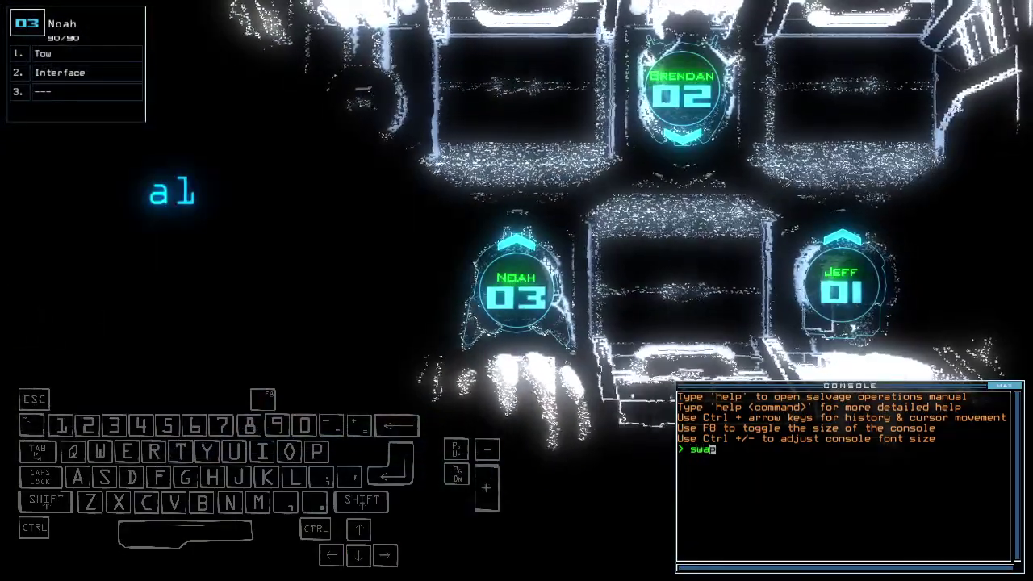
key("Escape")
key("Escape")
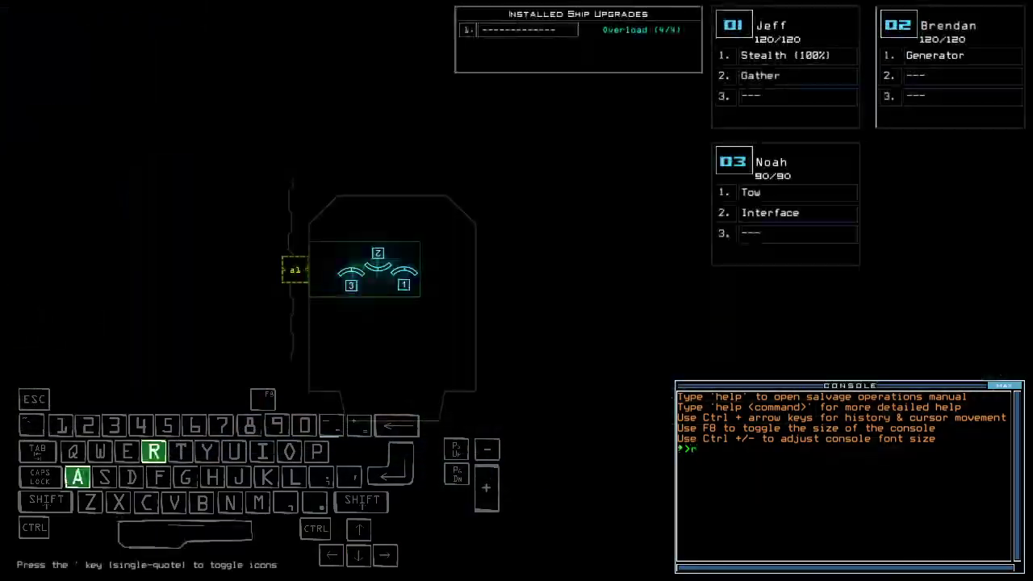
type("ra 3")
key("Escape")
type("alias")
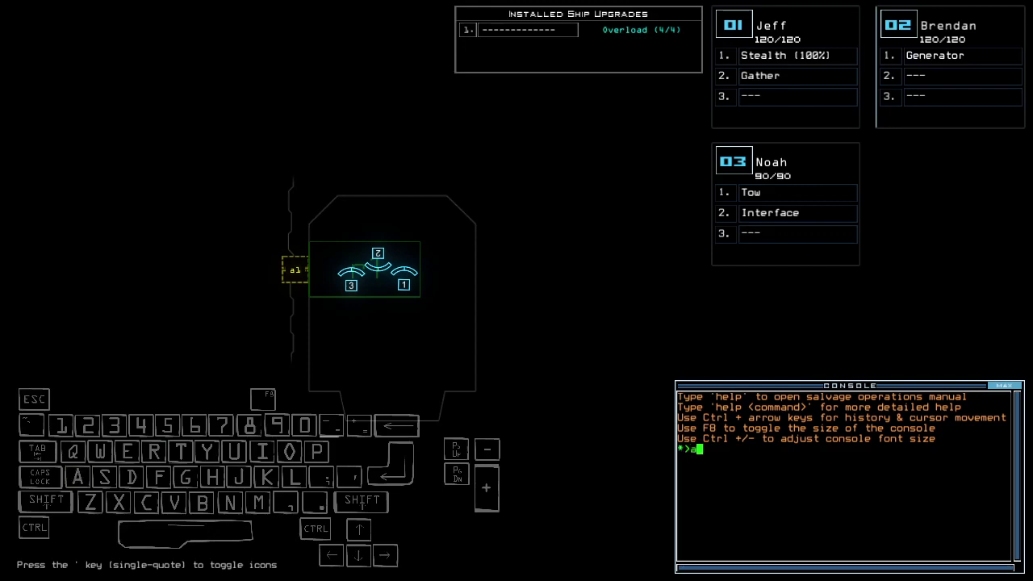
- Change the go alias drones from '2 3' to '1 2' and save
key("Return")
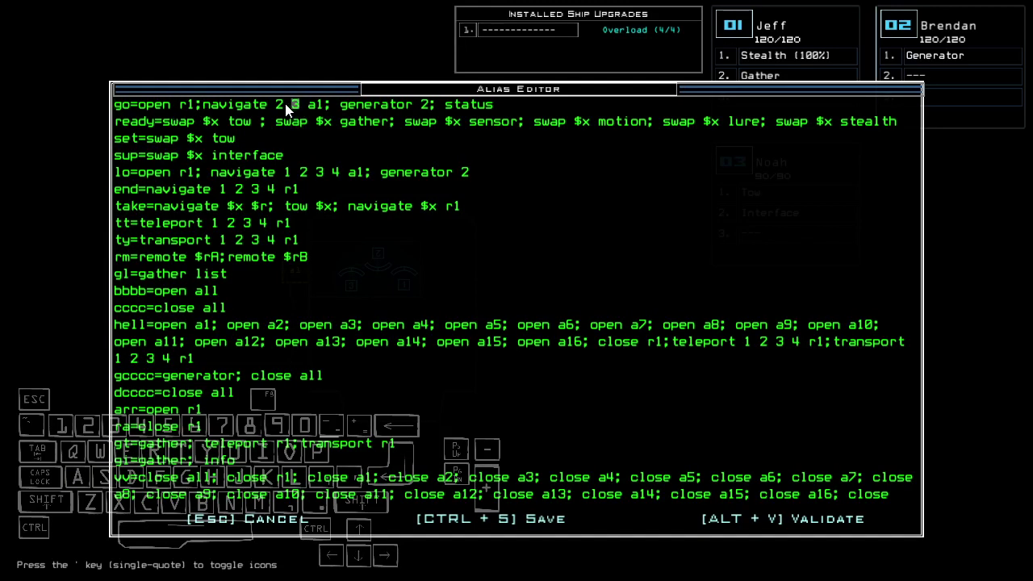
left_click_drag(276, 104, 305, 104)
type("1 2")
key("ctrl+s")
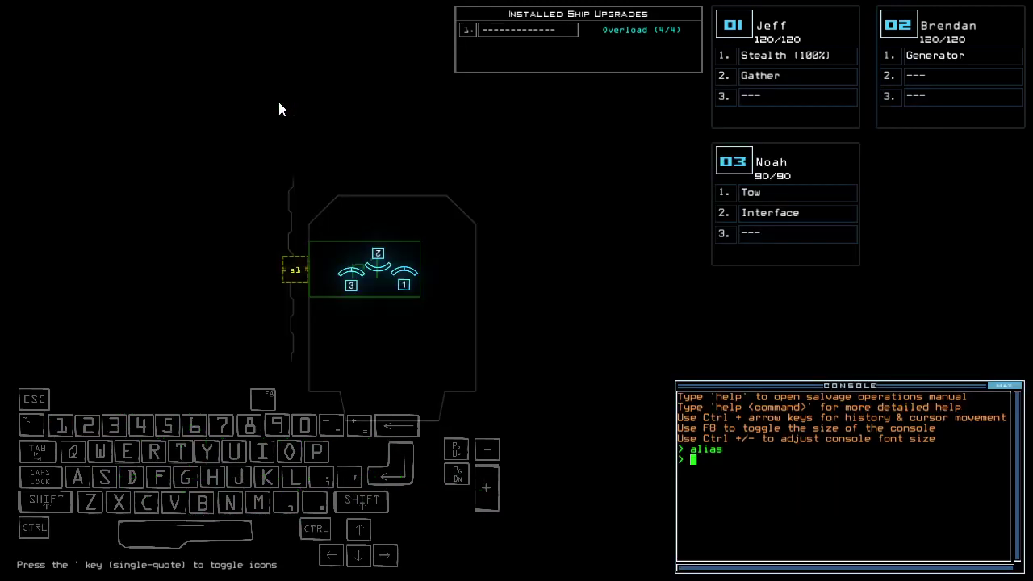
type("ready")
key("Escape")
type("set 3")
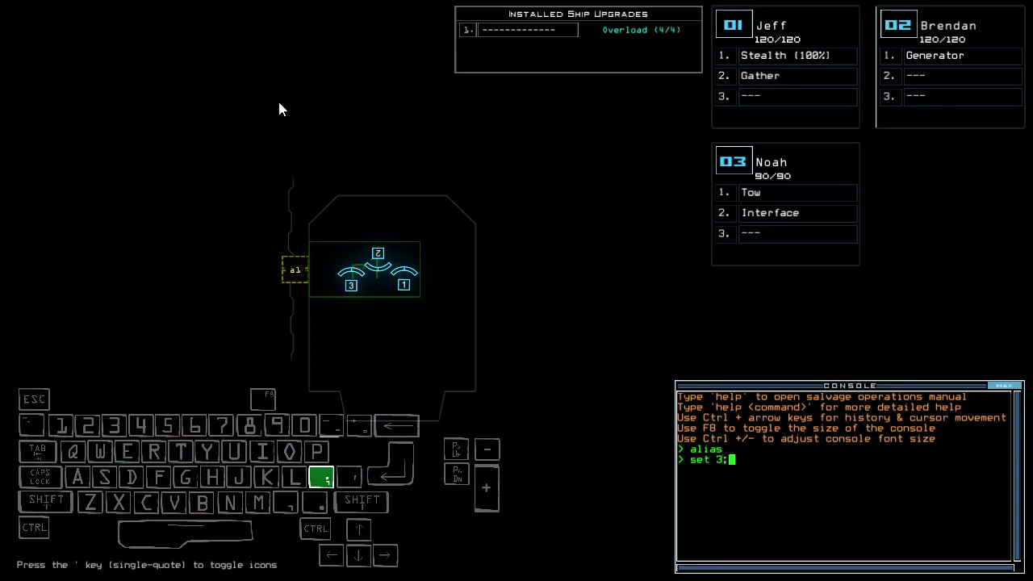
- Correct and run 'set 3;set 2;sup 3' to move the Tow upgrade to drone 2
key("BackSpace")
type("2;")
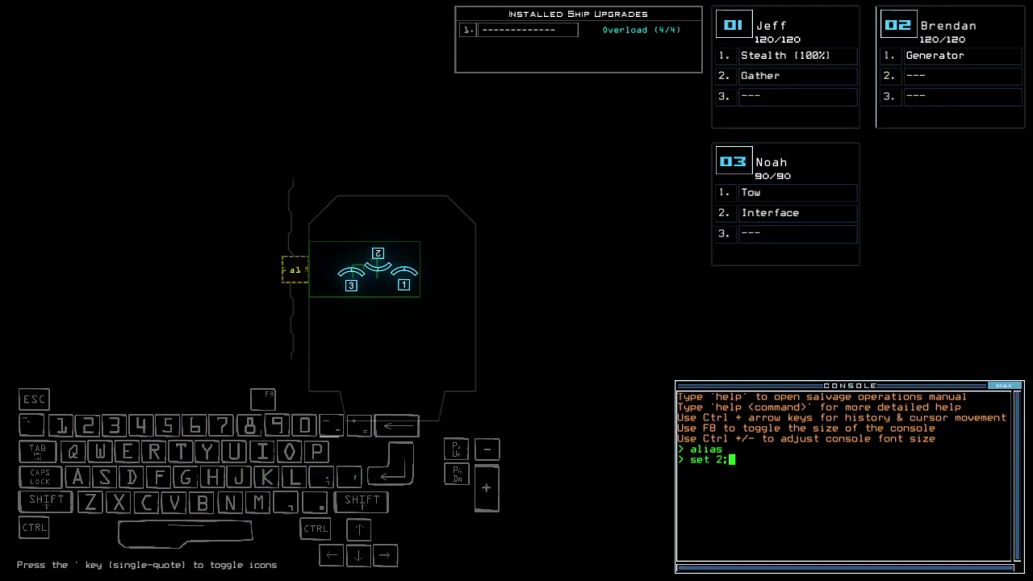
type("set 3;status")
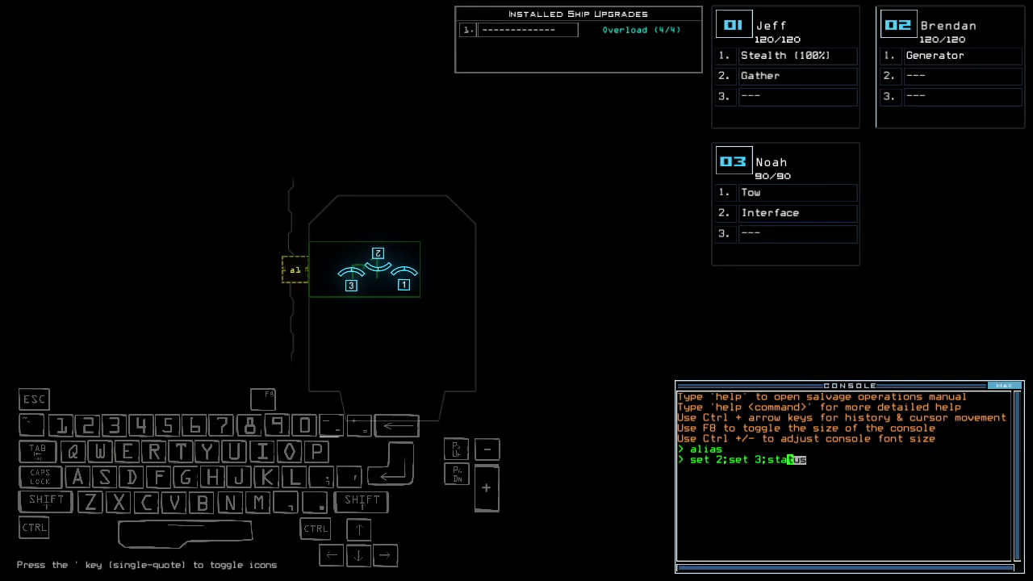
key("BackSpace")
key("BackSpace")
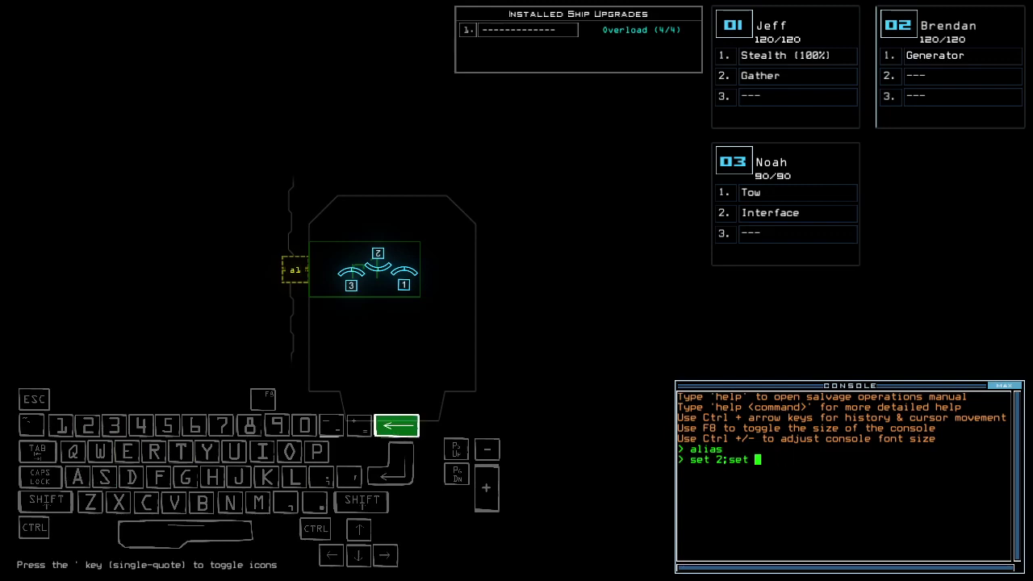
key("BackSpace")
key("BackSpace")
key("BackSpace")
key("BackSpace")
key("BackSpace")
type("3;set")
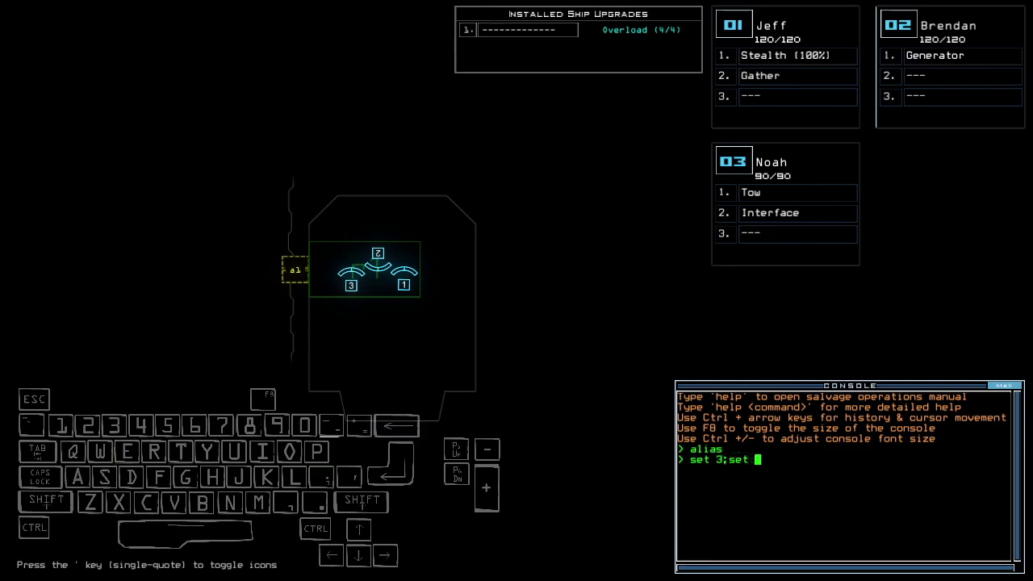
type(" 2;sup 3")
key("Return")
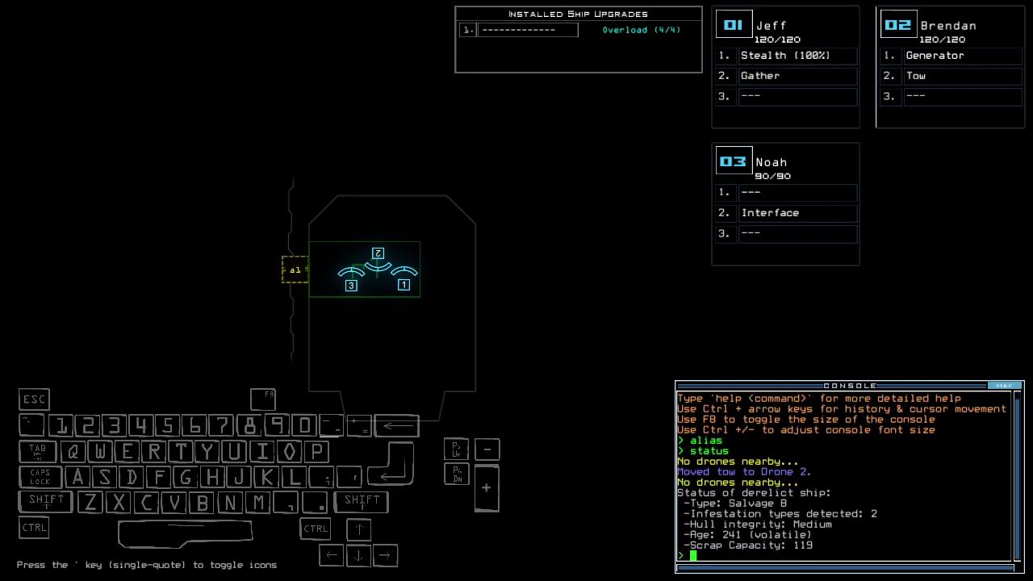
- Run 'swap 1 in' to put the Interface upgrade on drone 1
key("Left")
key("Left")
key("Left")
key("Left")
key("Left")
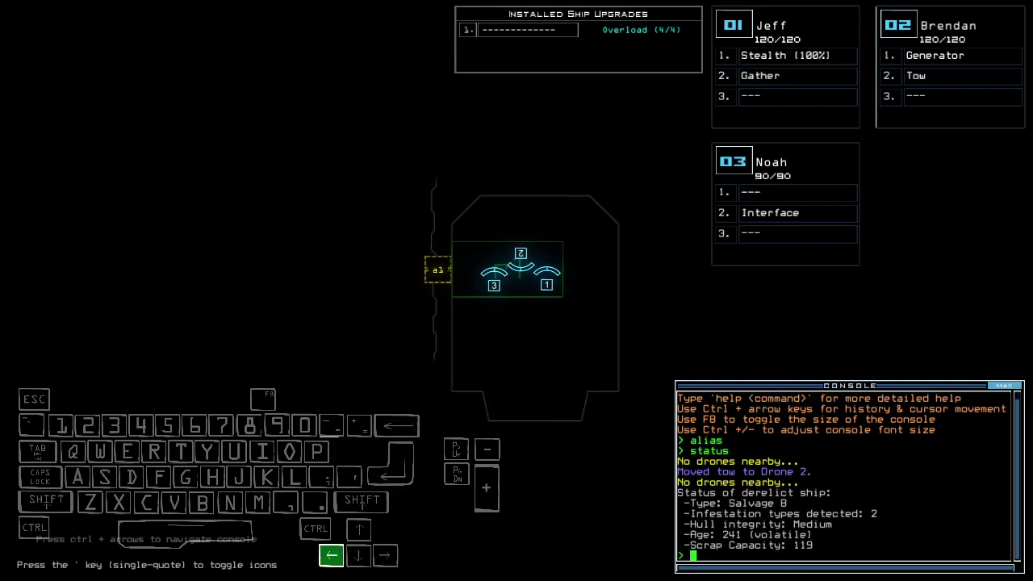
key("Left")
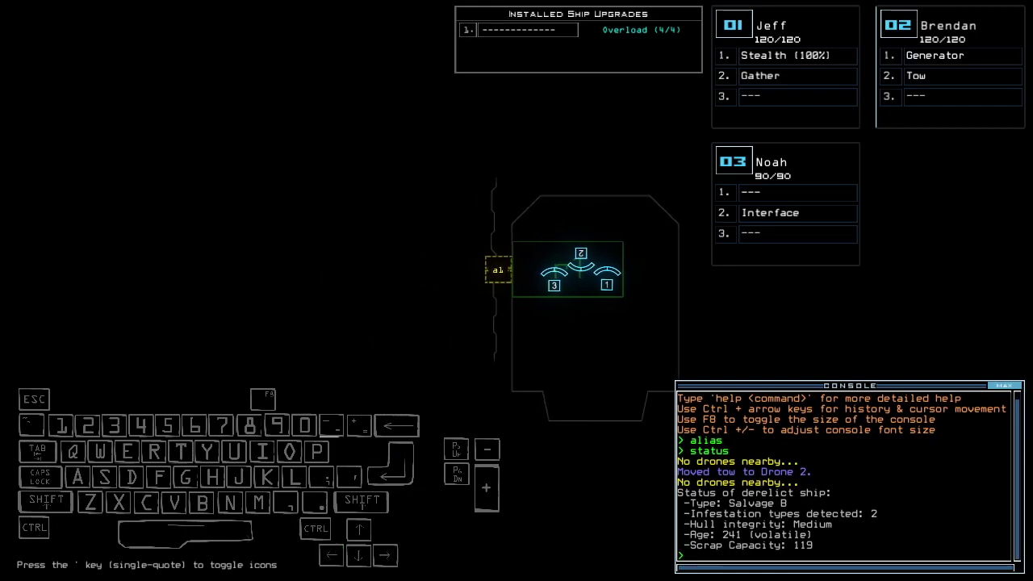
type("swap 1")
type(" in")
key("Return")
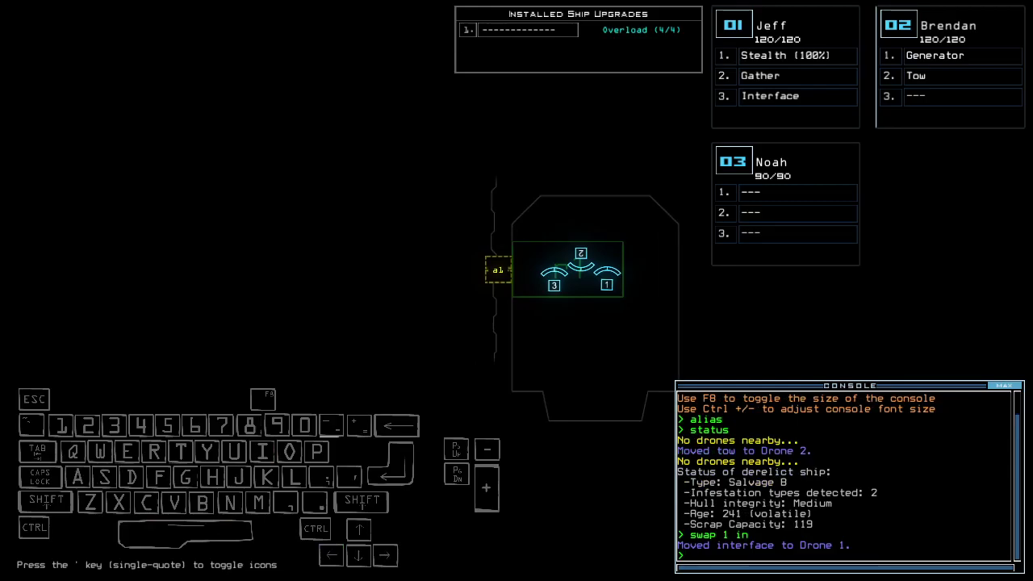
- Switch to drone 1's camera and look around the room
key("1")
key("Up")
key("Left")
key("Up")
key("Left")
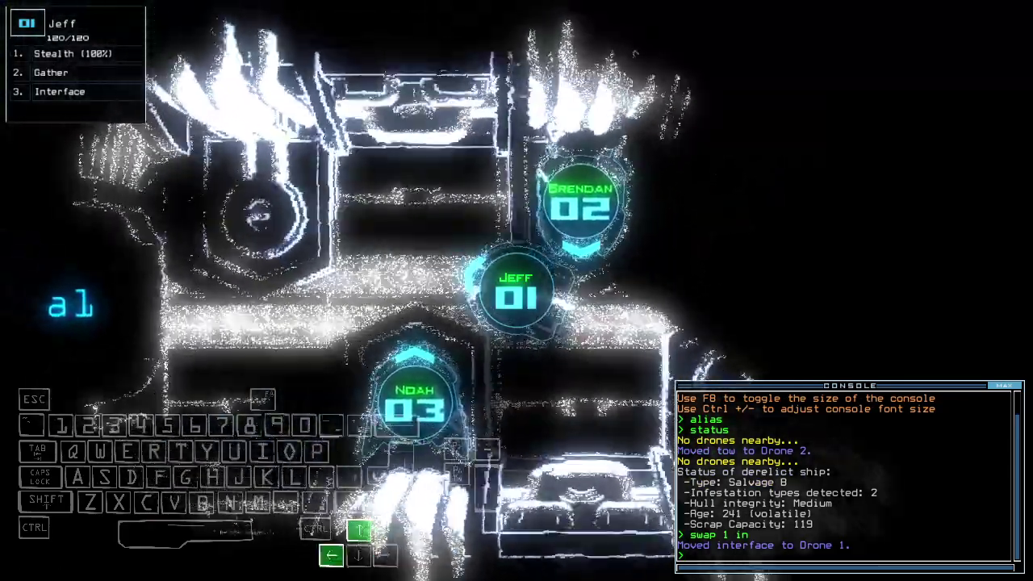
type("2")
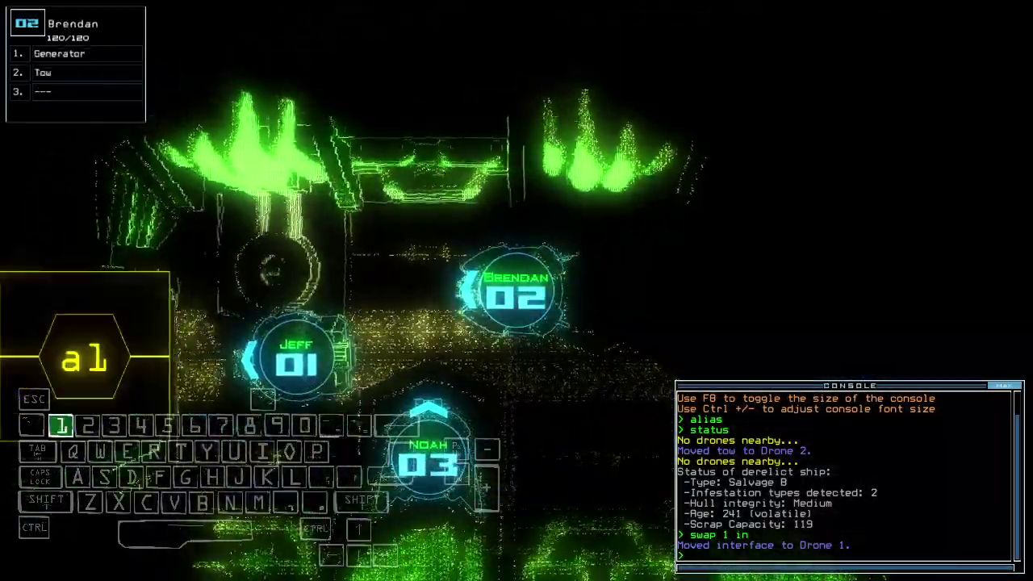
type("1go")
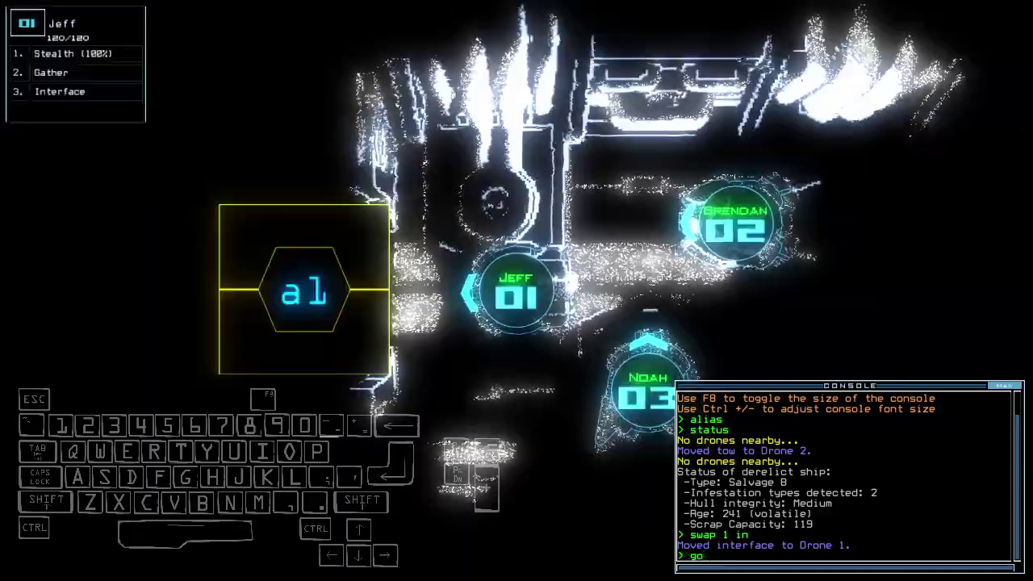
- Launch the mission with the go shortcut, sending drones 1 and 2 to a1
key("Return")
key("Up")
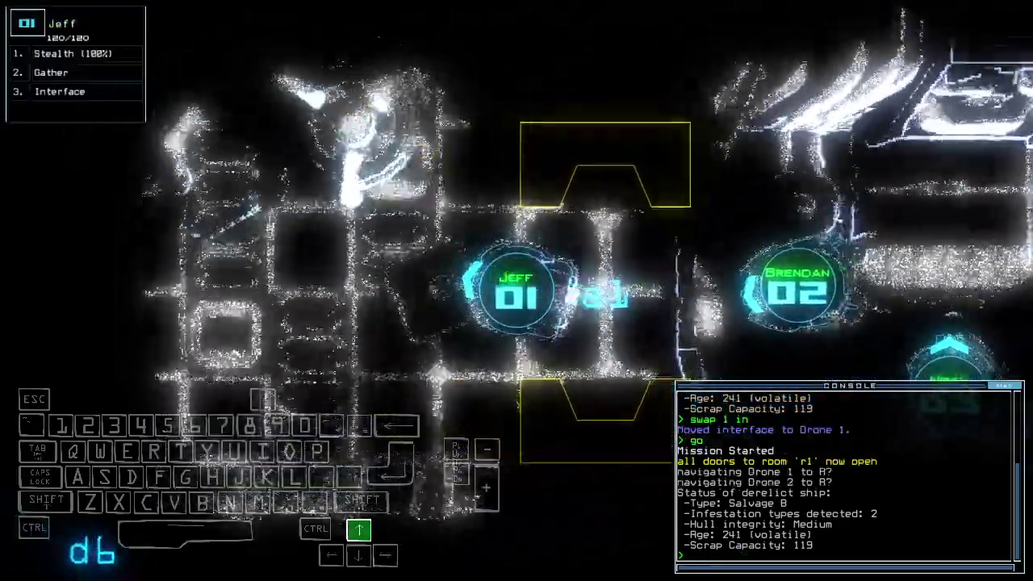
key("Right")
type("g")
- Gather the room's scrap and fuel, then check the newly powered areas on the schematic
key("Return")
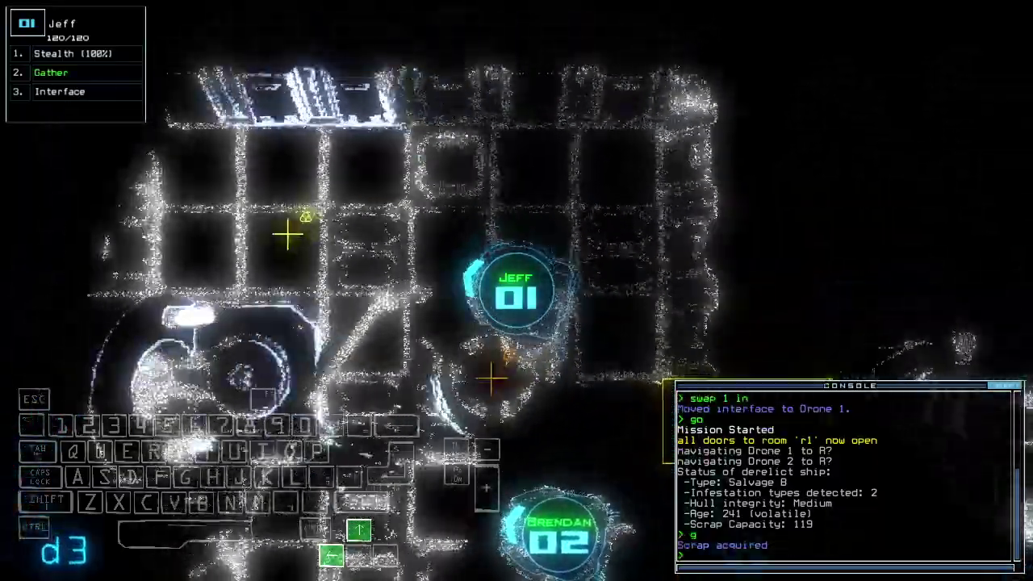
key("Left")
type("g")
key("Return")
type("g")
key("Return")
key("space")
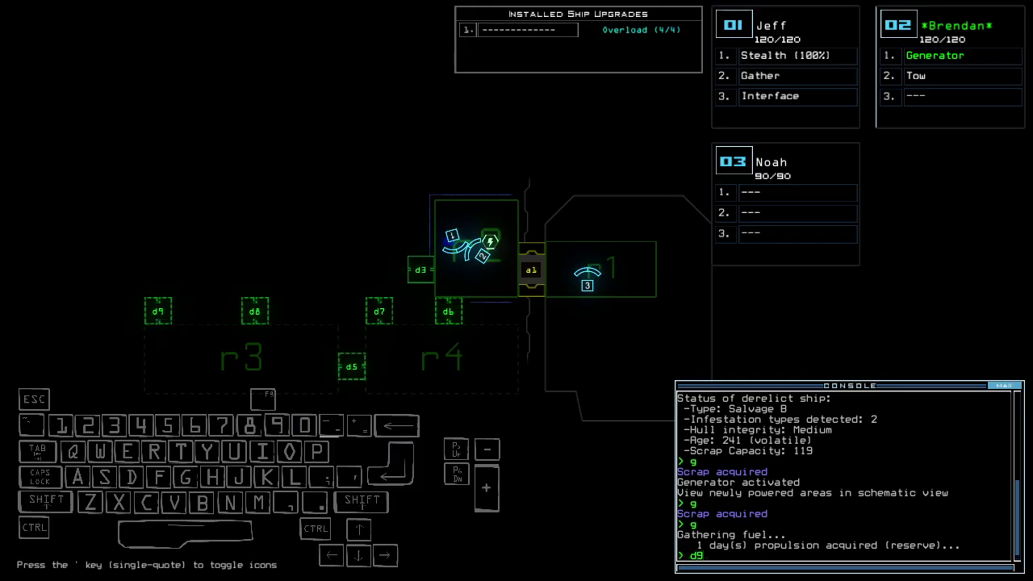
type("1d3 st:d3")
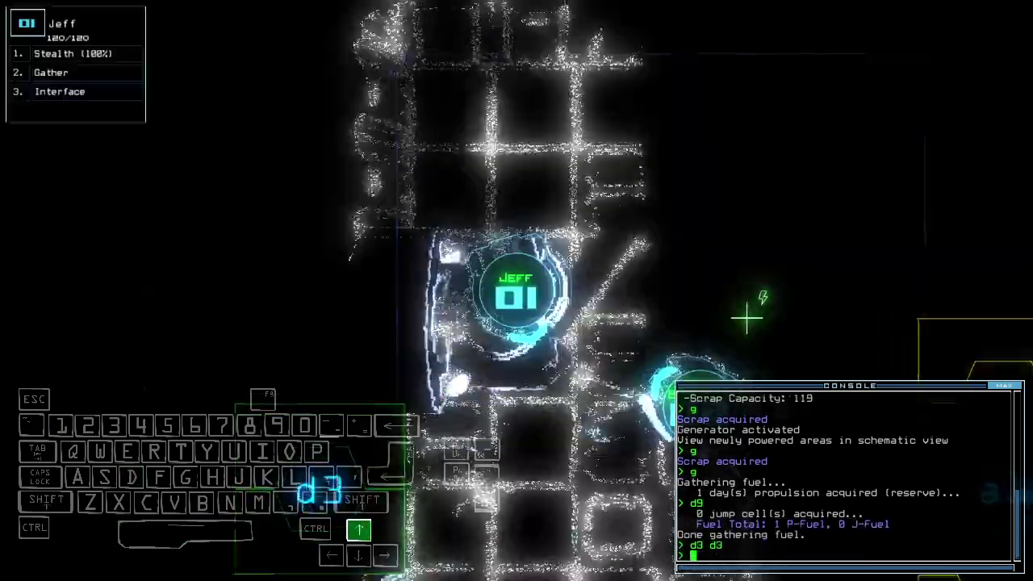
- Open door d3 with drone 01 cloaked and steer it through
key("Return")
key("Up")
key("Right")
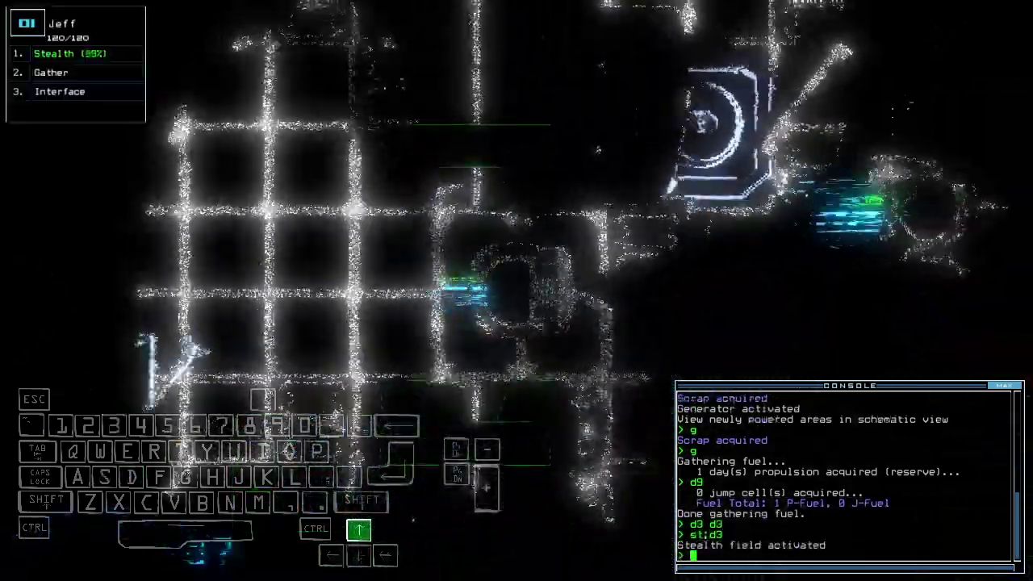
type("d3")
key("Return")
- Drive drone 01 forward through the rooms toward door d4
key("Up")
key("Right")
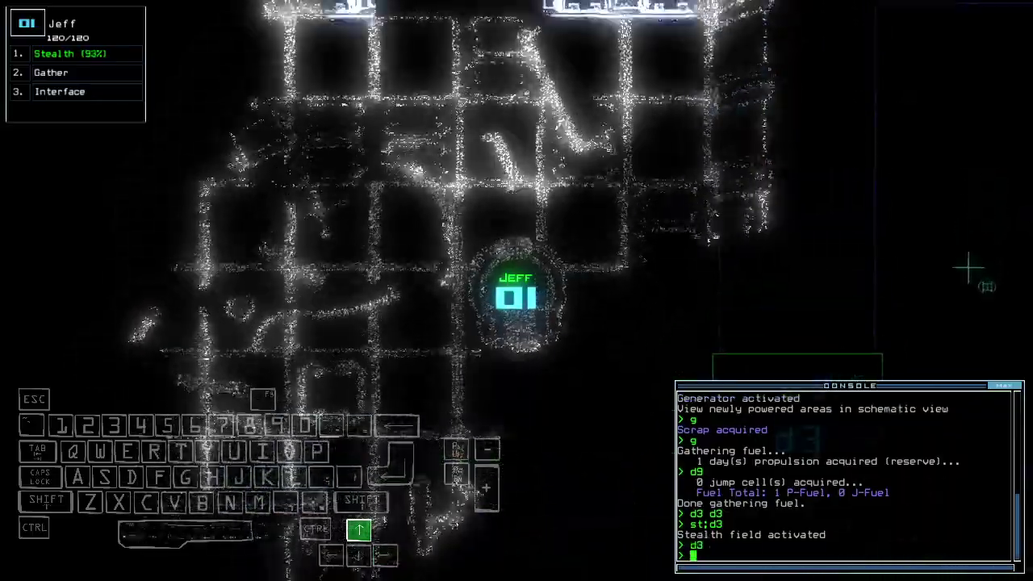
key("Up")
key("Up")
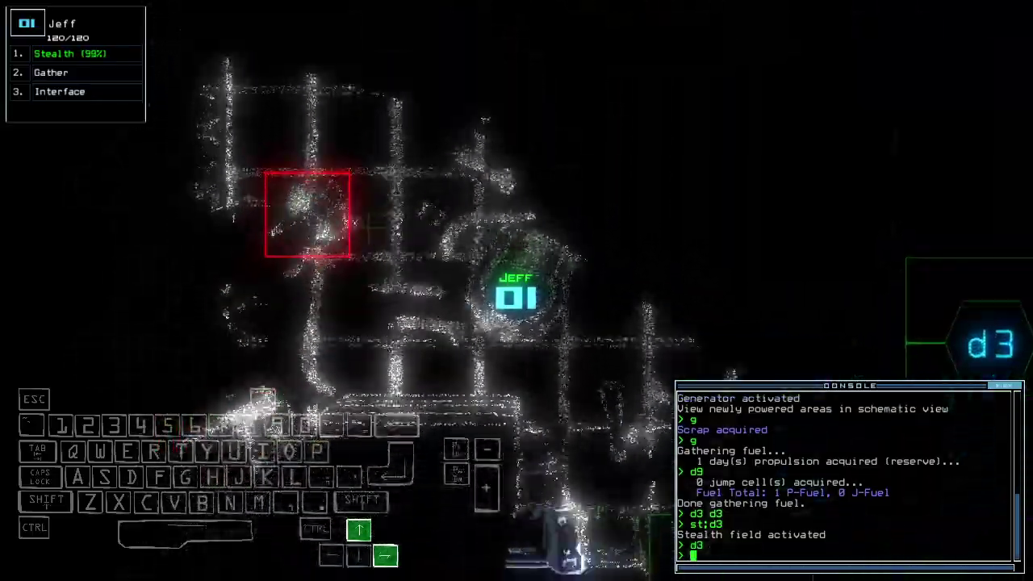
key("Up")
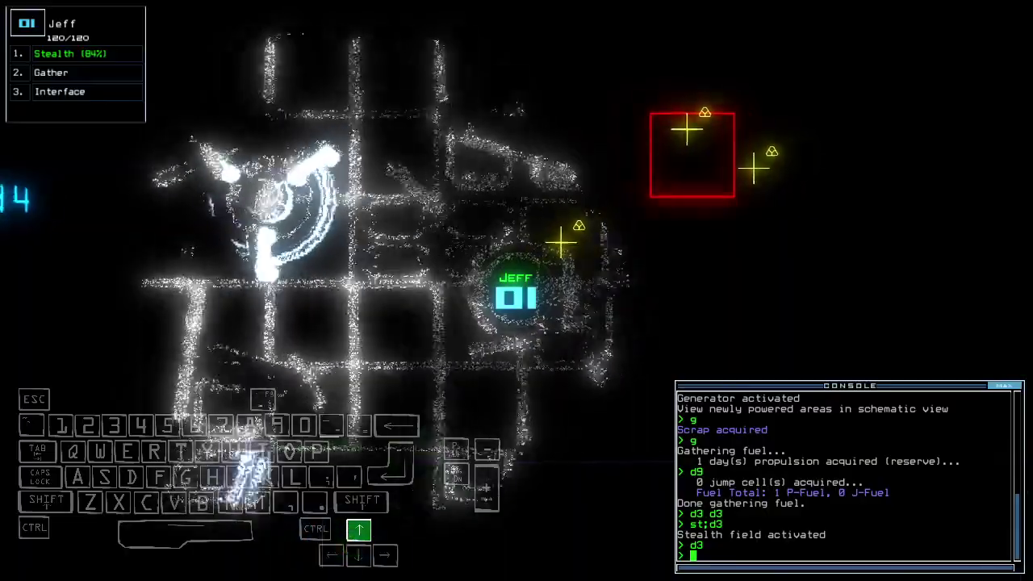
key("Up")
key("Up")
key("Right")
key("Up")
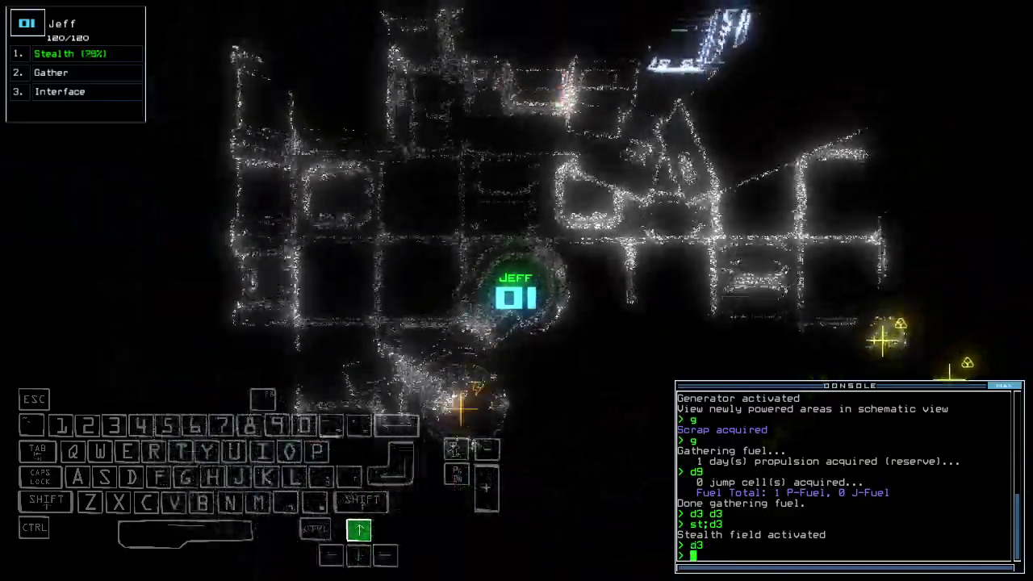
key("Up")
key("Up")
key("Up")
key("Up")
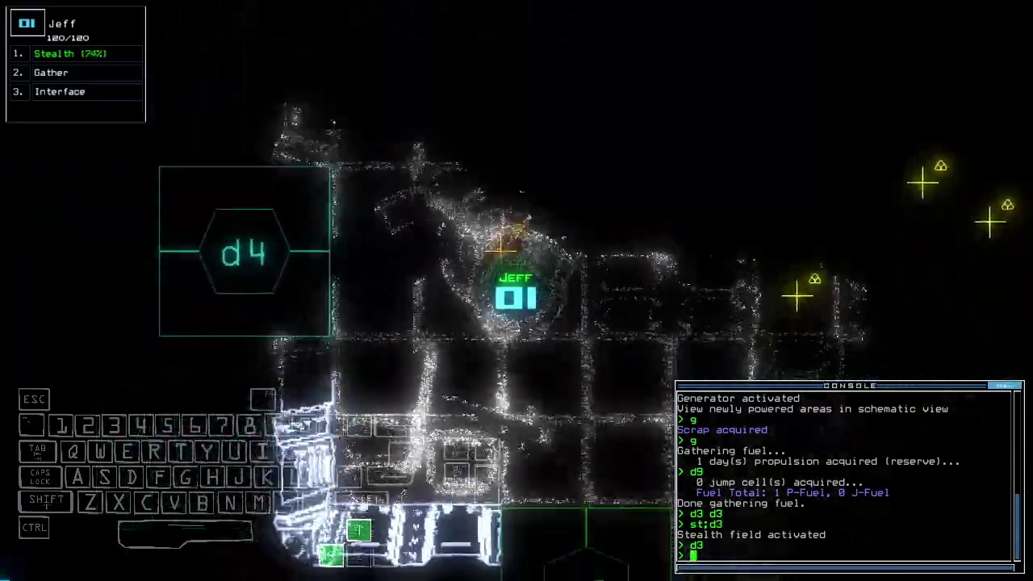
- Open door d8 and drive drone 01 through, dismissing the swap prompt
key("Up")
type("d8")
key("Return")
key("Up")
key("Left")
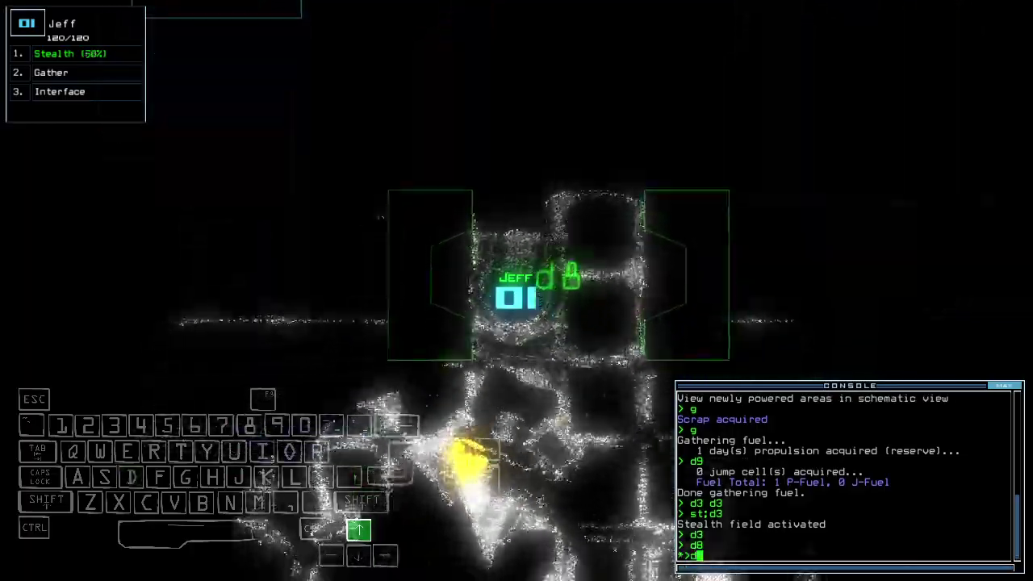
key("Up")
key("Up")
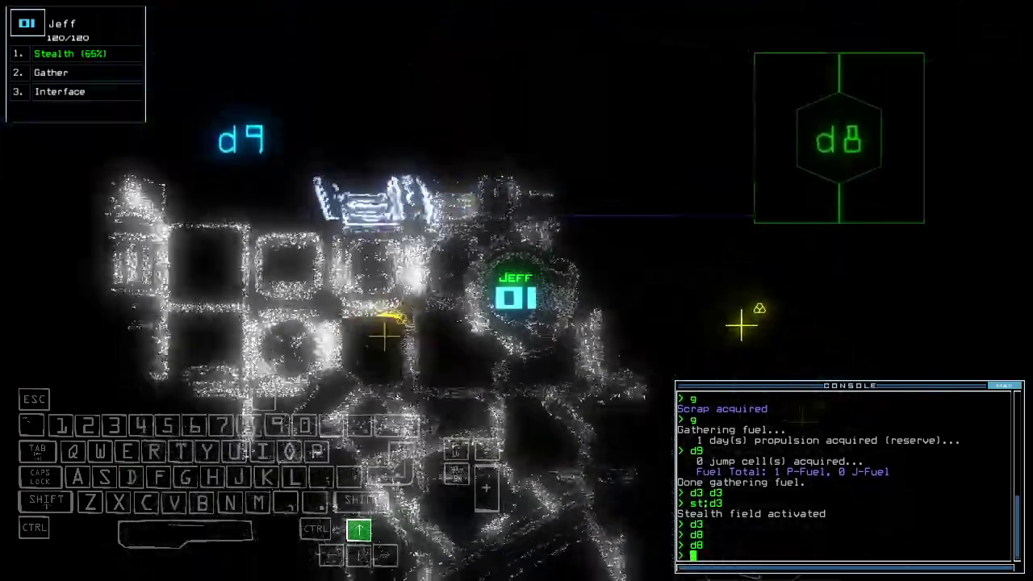
key("Up")
key("Up")
key("Up")
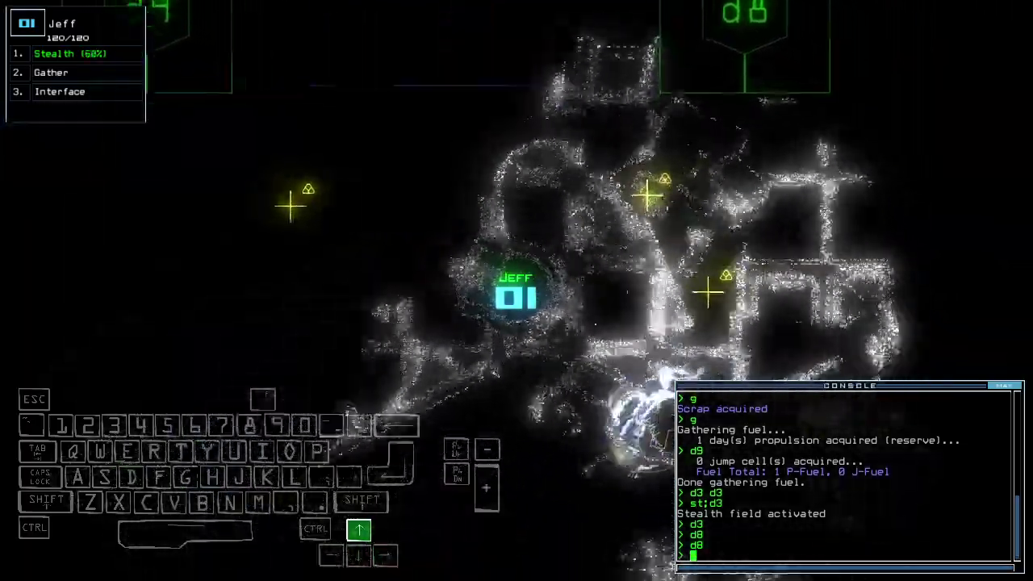
type("swap")
key("Return")
key("Escape")
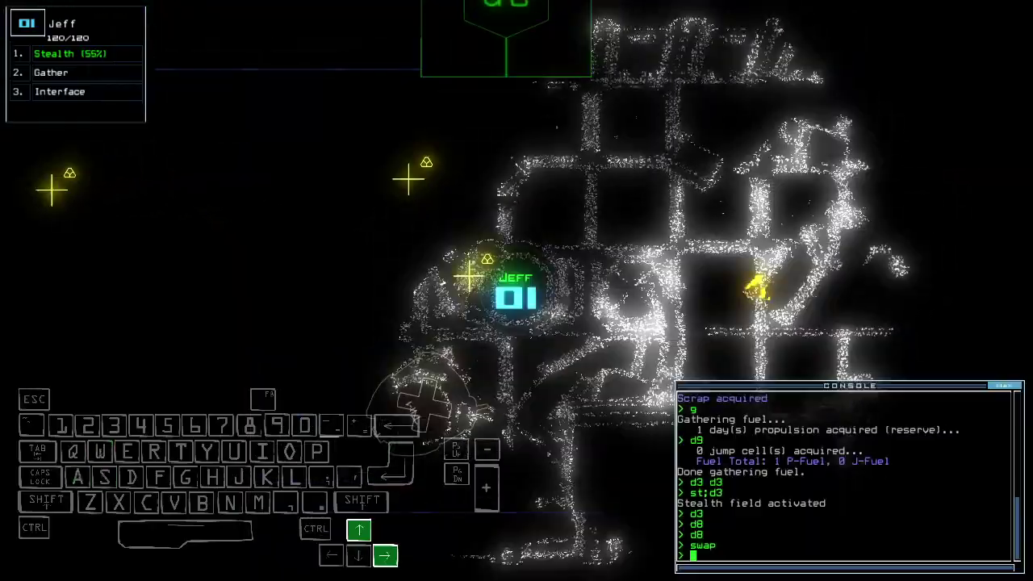
- Steer drone 01 left across the room and toggle door d9
key("Up")
key("Up")
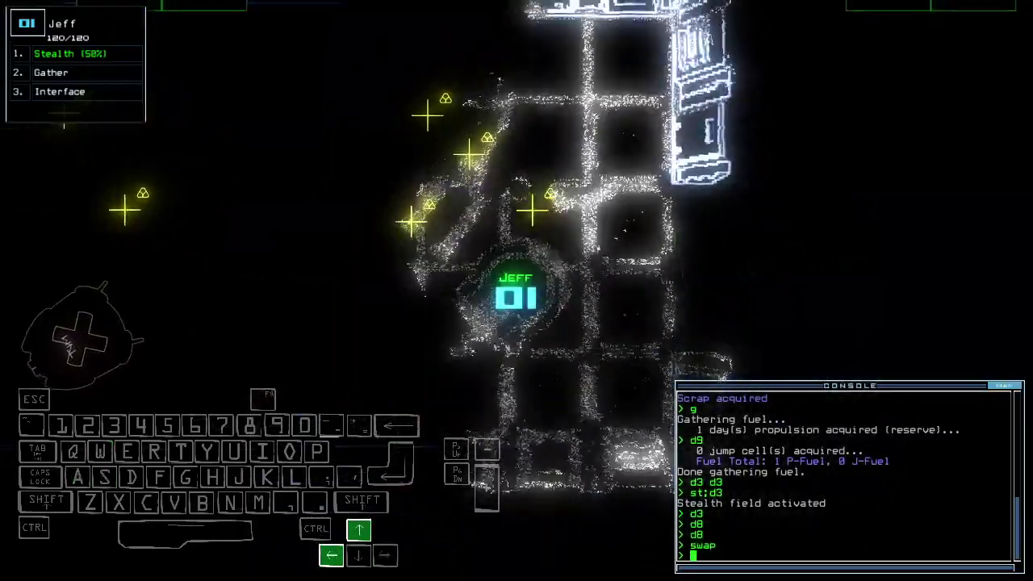
key("Tab")
key("Tab")
key("Up")
key("Up")
key("Left")
key("Up")
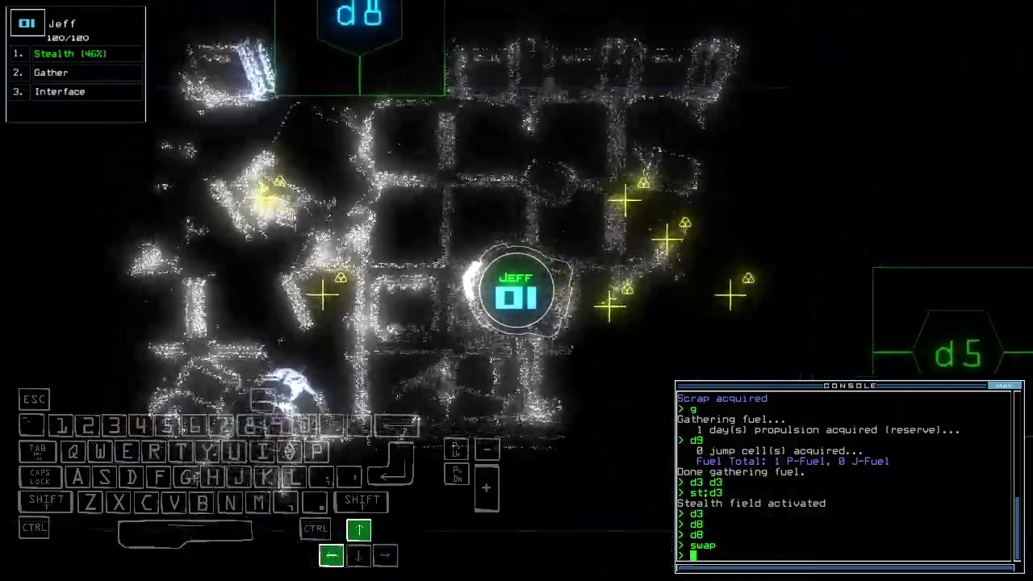
key("Left")
key("Up")
key("Up")
key("Up")
type("d9")
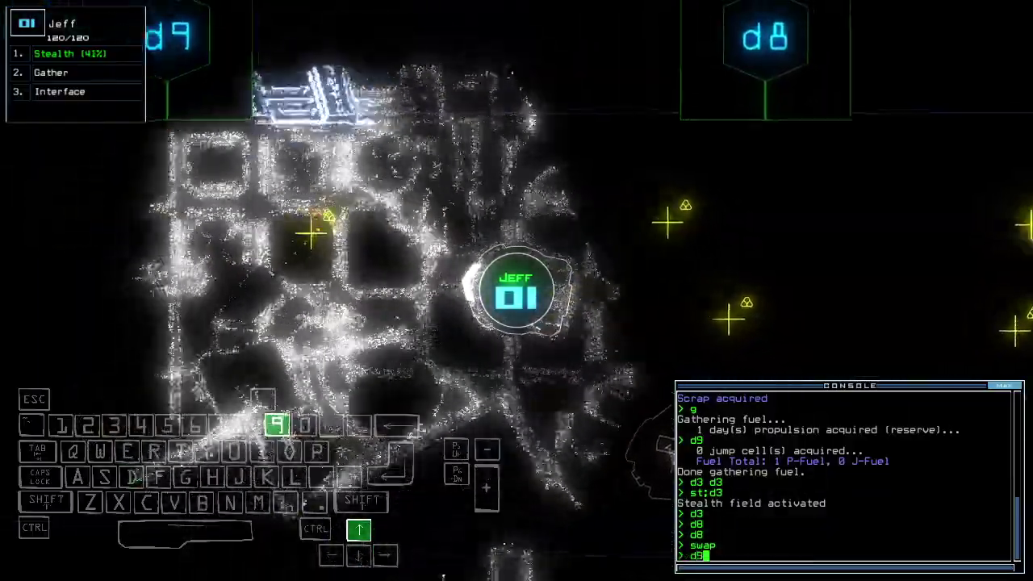
type(" d9")
key("Return")
- Back drone 01 into the room past d9, drop stealth and collect scrap
key("Up")
key("Up")
key("Down")
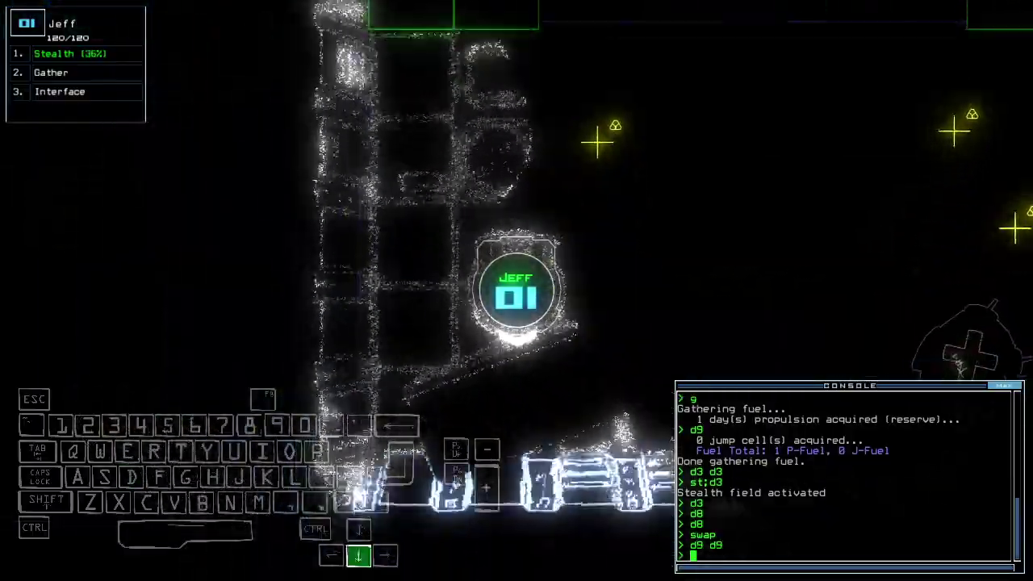
key("Down")
type("st")
key("Return")
type("g")
key("Return")
key("Up")
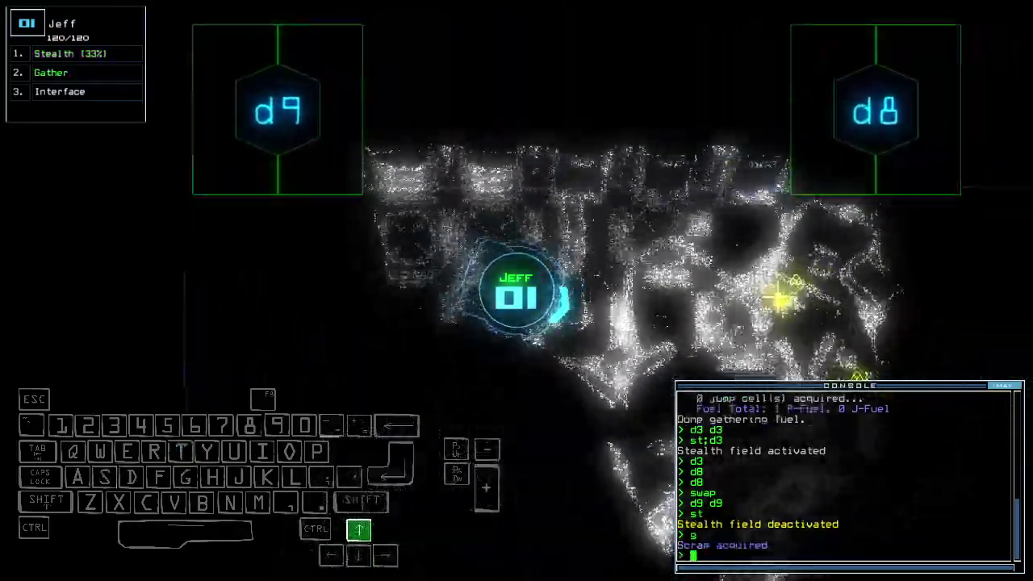
type("g")
key("Return")
key("Up")
type("g")
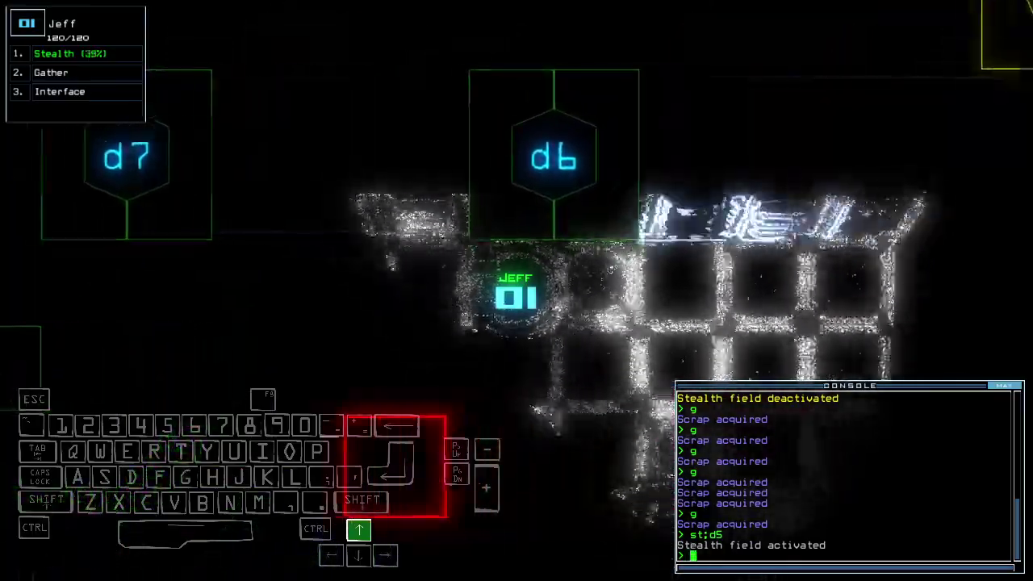
- Drive drone 01 to the doors, close them and toggle door d7
key("Up")
key("Right")
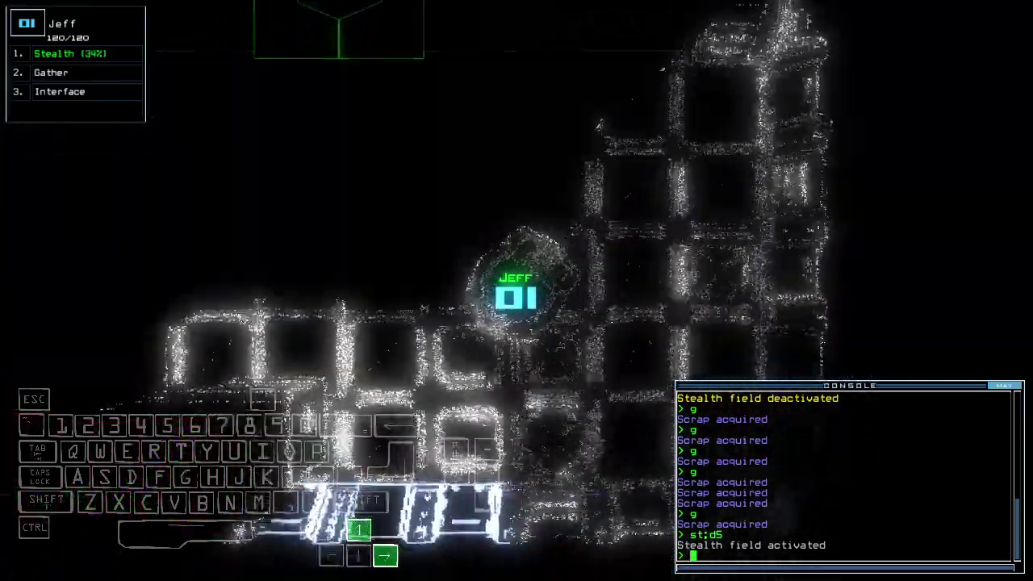
key("Right")
key("Up")
type("cccc")
key("Return")
type("d")
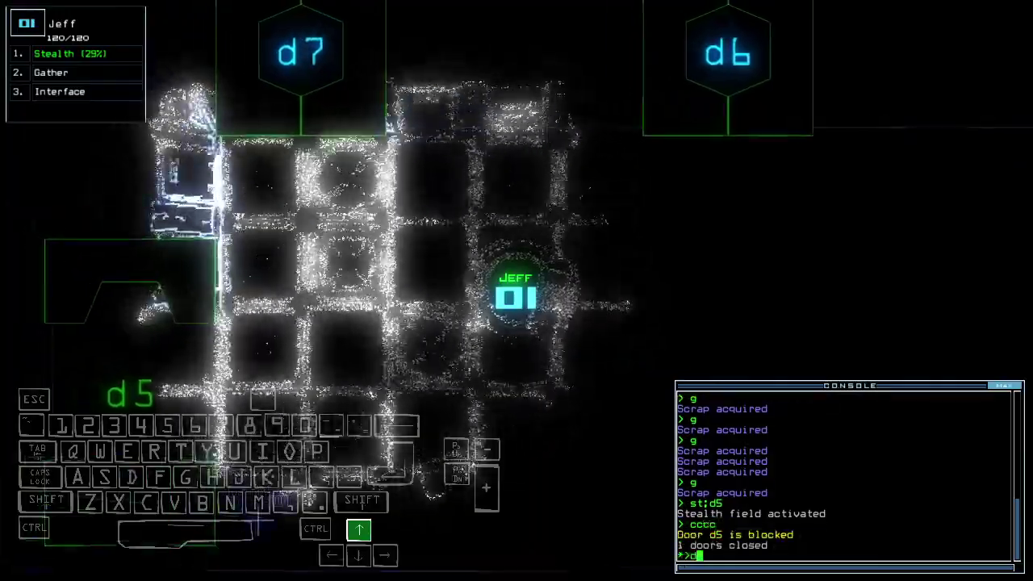
type("7")
key("Return")
- Drive drone 01 up through door d6 and drop its stealth field
key("Down")
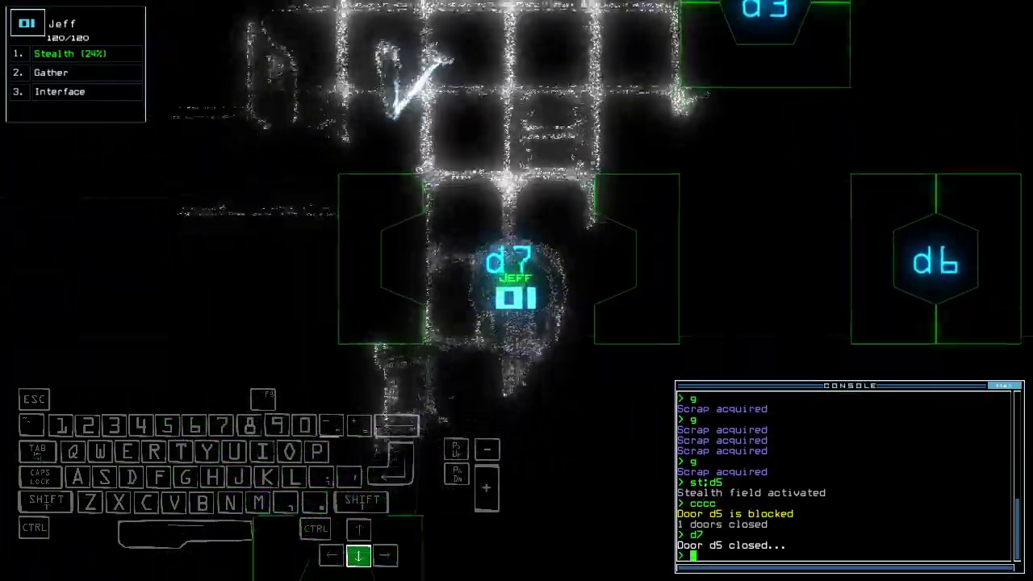
key("Down")
key("Right")
key("Up")
type("d6")
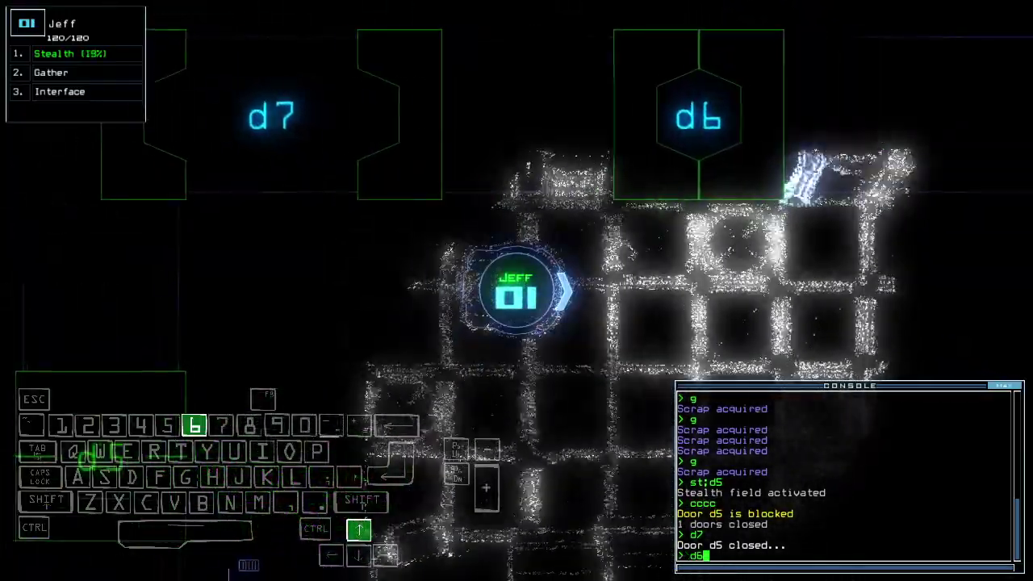
key("Return")
key("Up")
type("st")
key("Return")
key("Left")
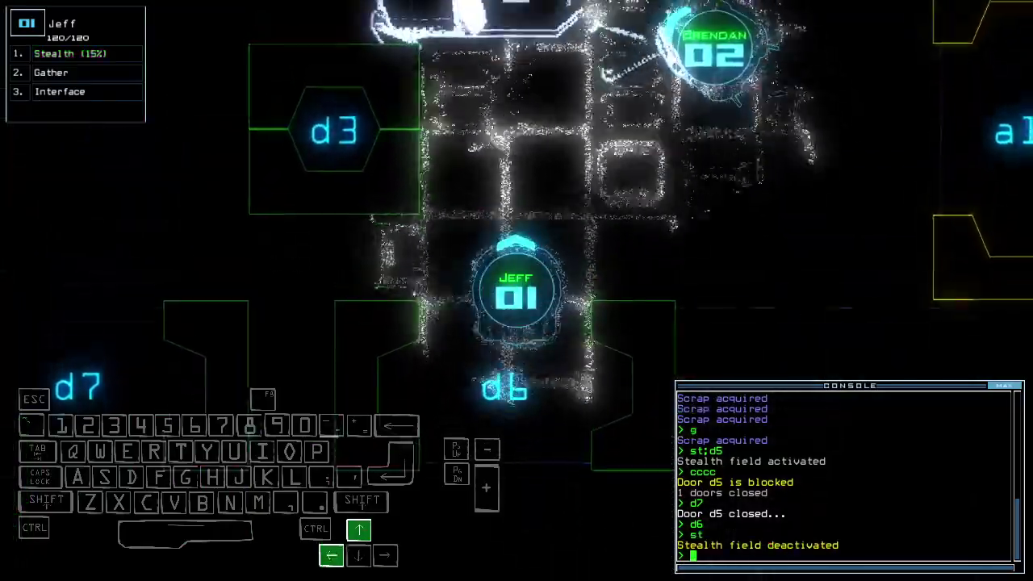
key("Down")
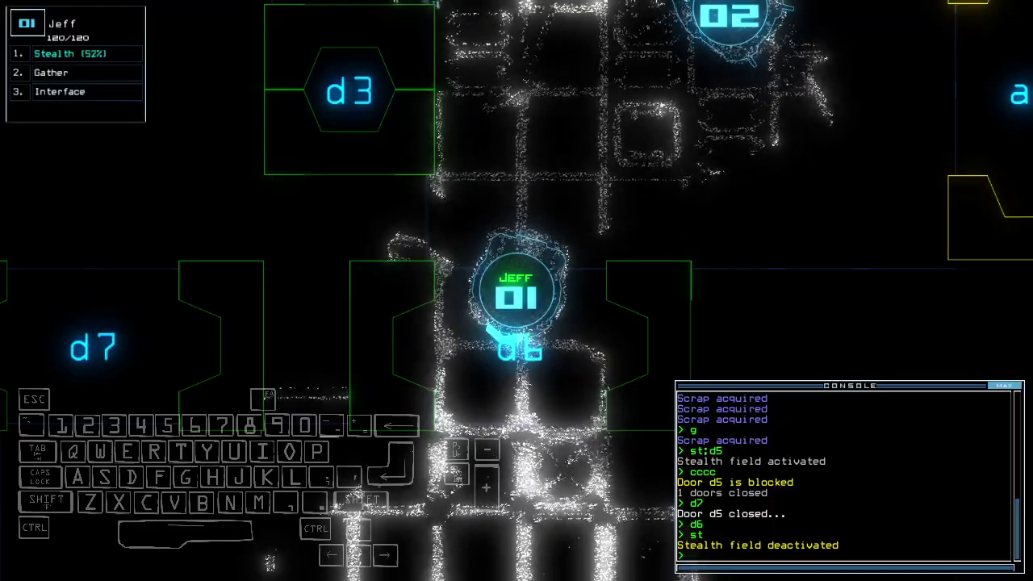
- Bring drone 01 back through d6, close the two open doors and open d3
key("Down")
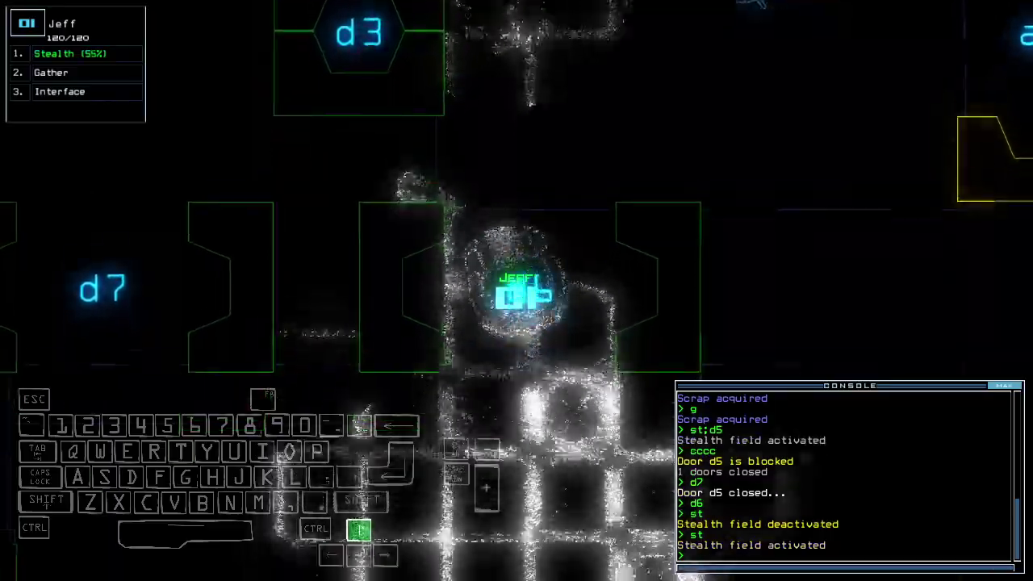
key("Up")
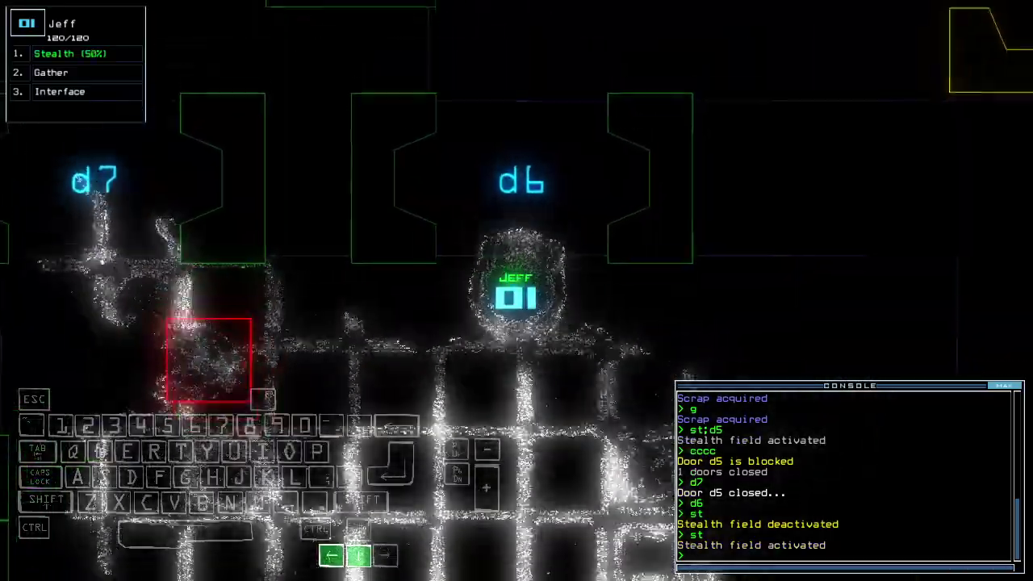
type("cccc")
key("Return")
key("Up")
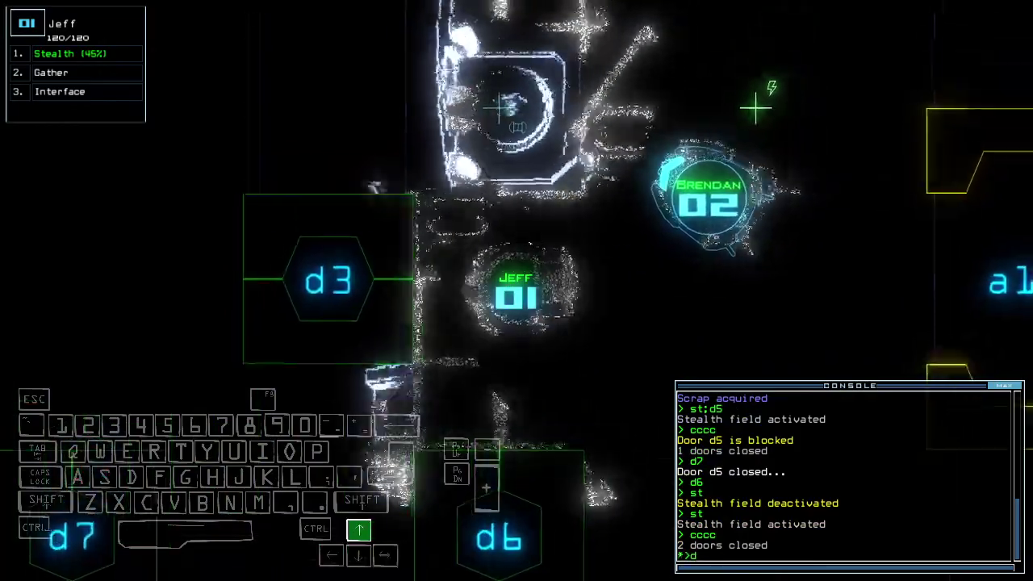
type("navigate 2")
- Send drone 2 to r5, gather scrap twice with drone 1, restart drone 2's generator
key("Return")
type("d3")
key("Return")
type("st")
key("Return")
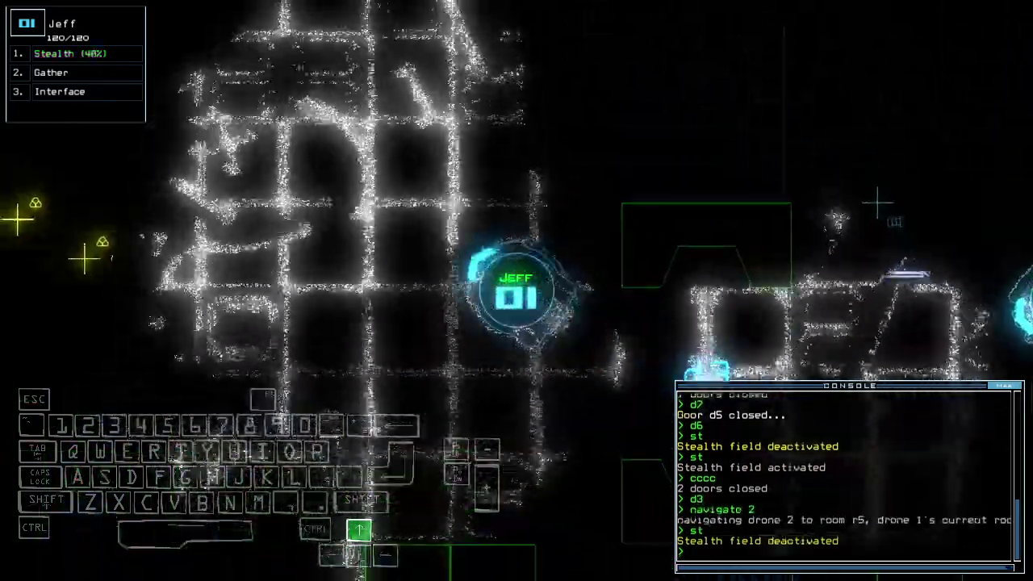
key("Up")
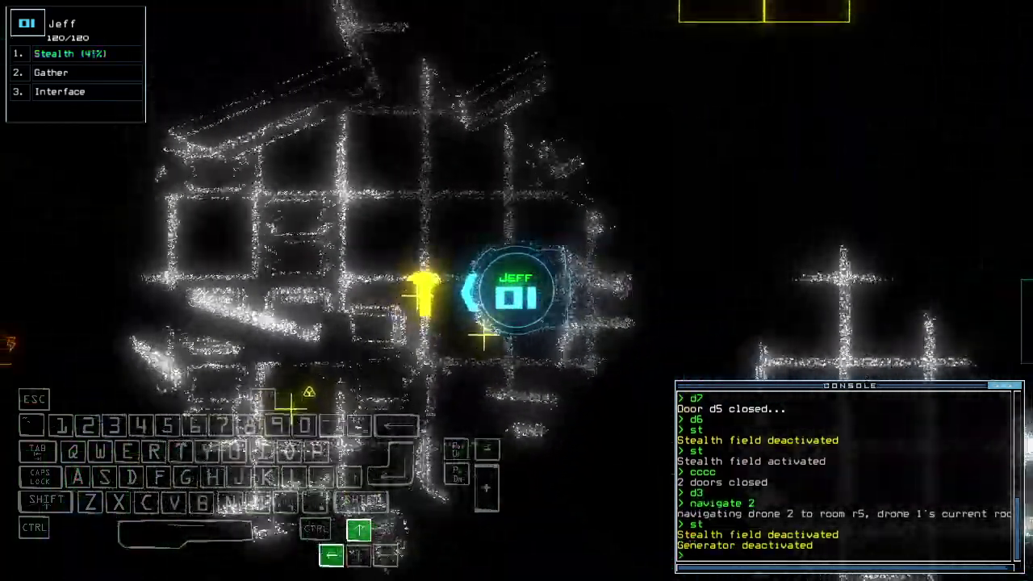
type("g")
key("Return")
type("g")
key("Return")
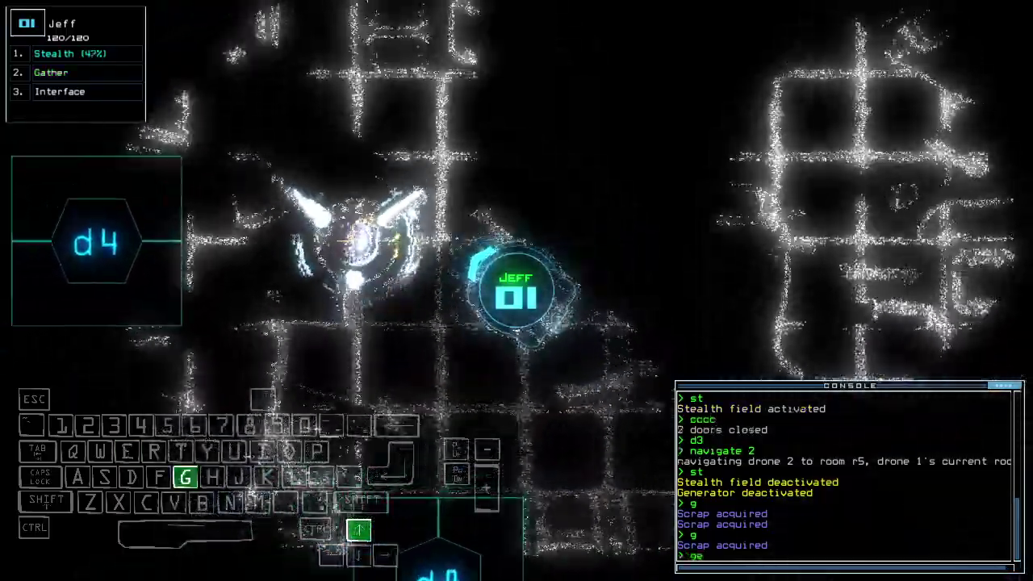
type("generator 2")
key("Return")
key("space")
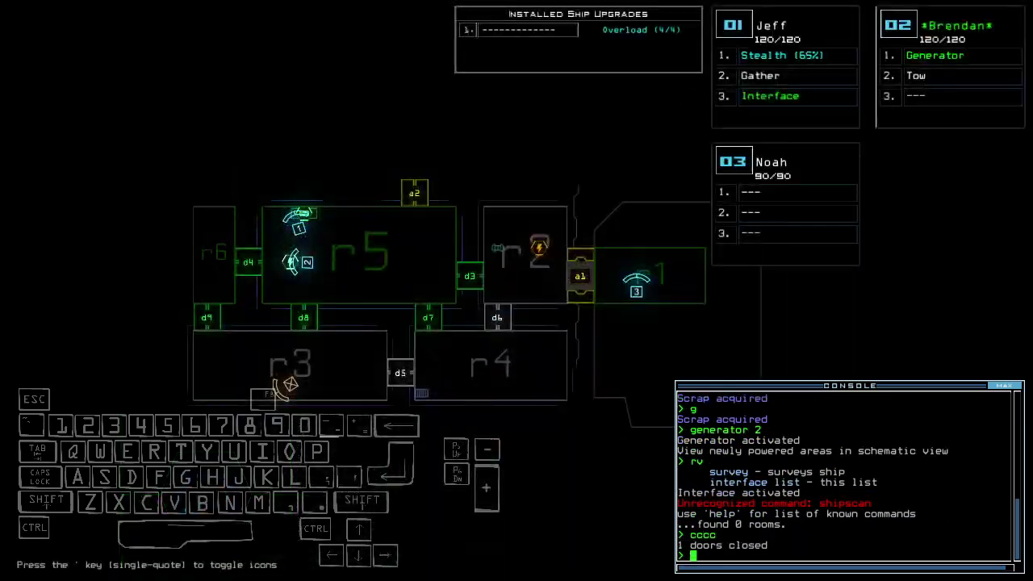
type("1d4")
- Open door d4 and drive drone 1 across r5 to the d4 doorway, checking the schematic
key("Return")
key("Up")
key("Right")
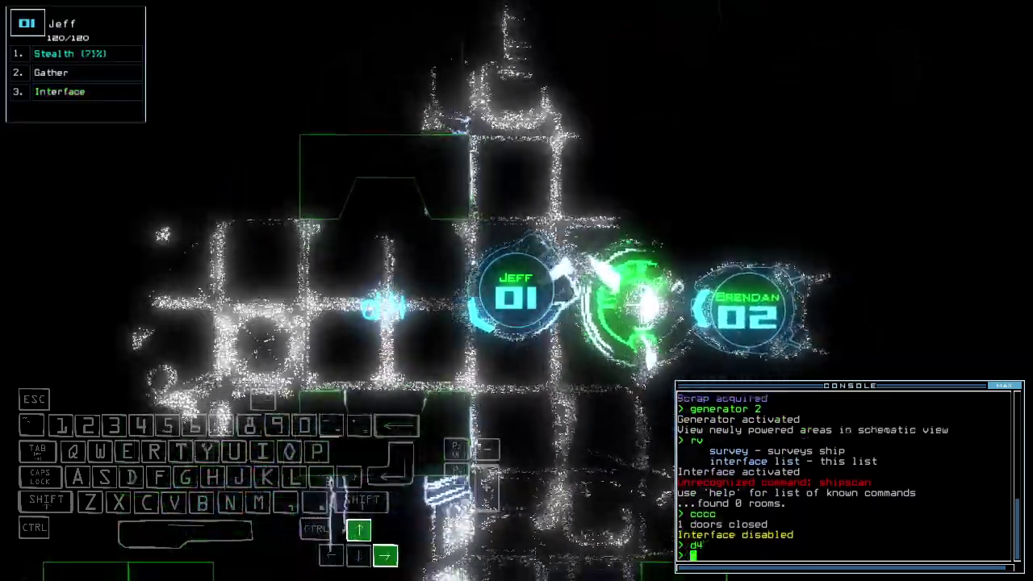
key("Up")
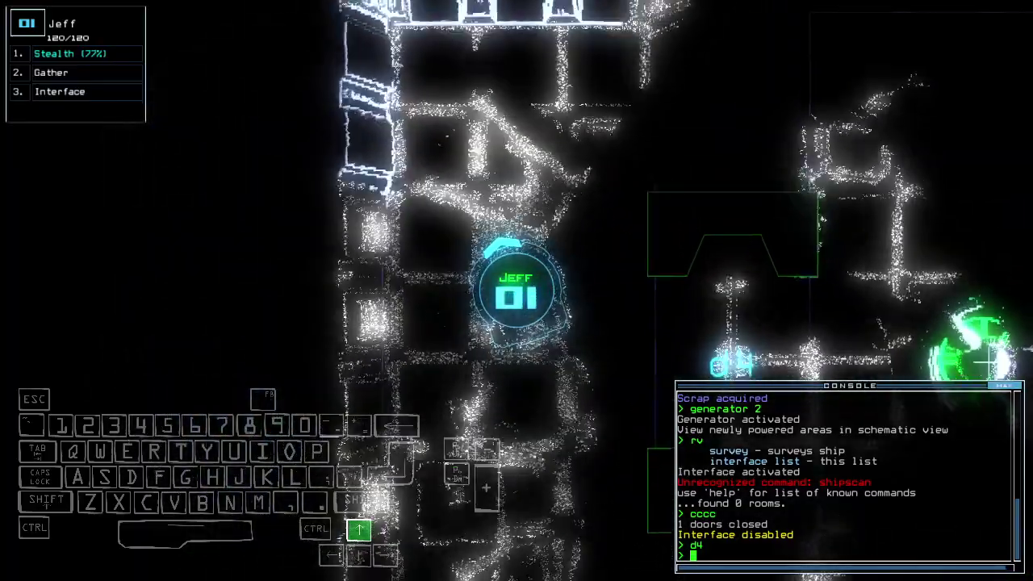
key("space")
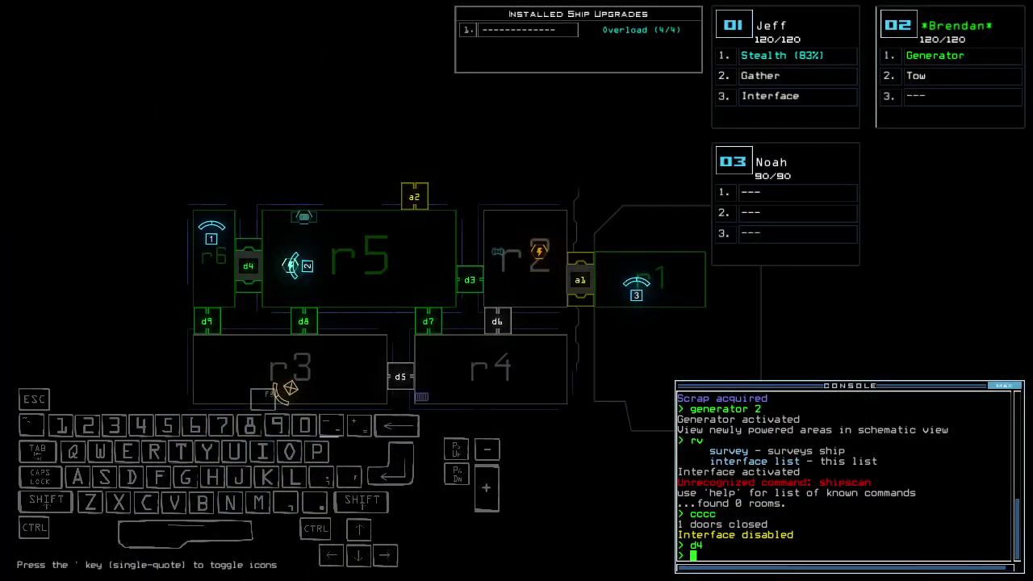
key("1")
key("Up")
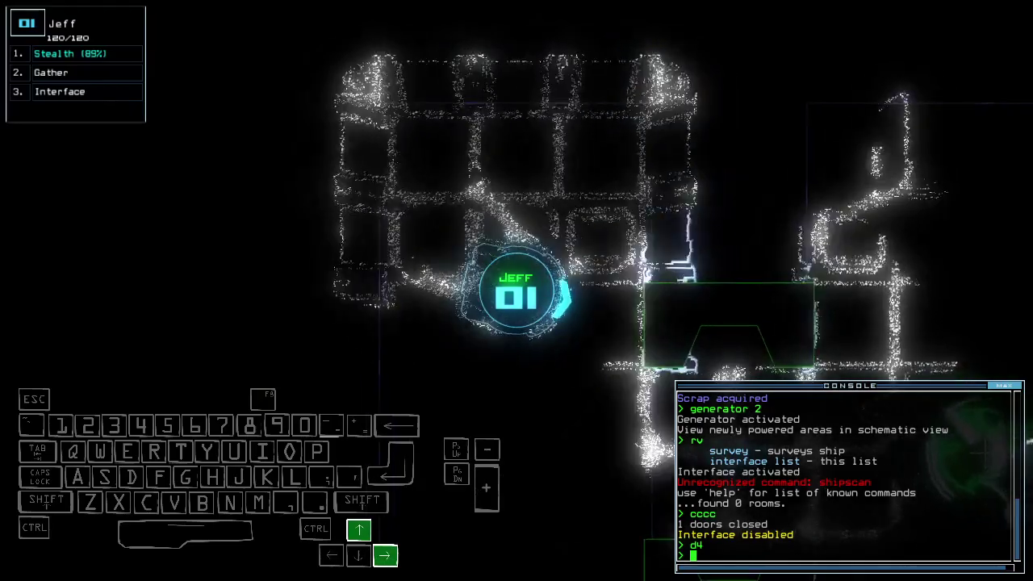
key("Up")
key("Left")
key("space")
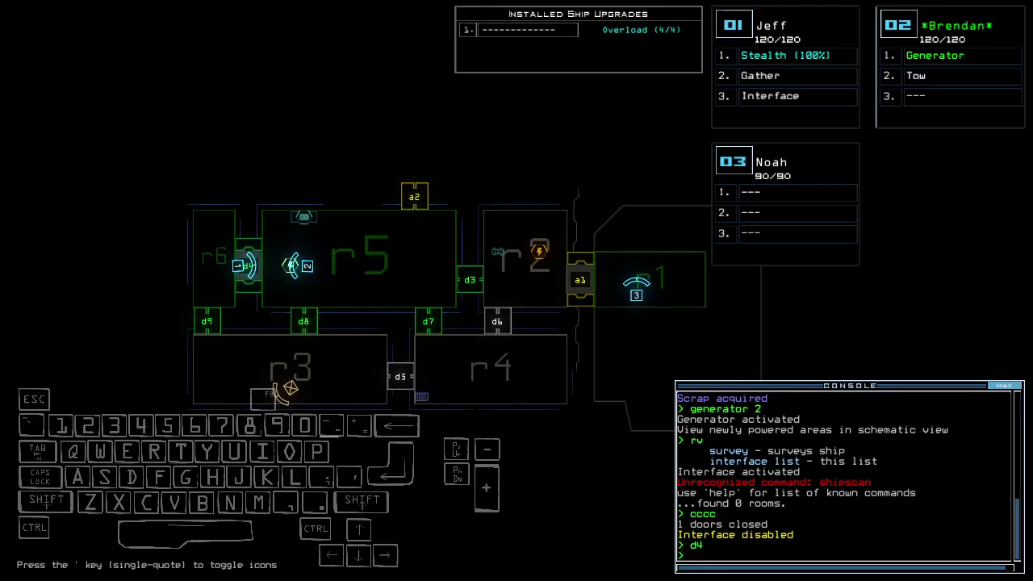
- Move interface to drone 2 and teleport to drone 1, opening d9 and closing doors
key("space")
type("swap in")
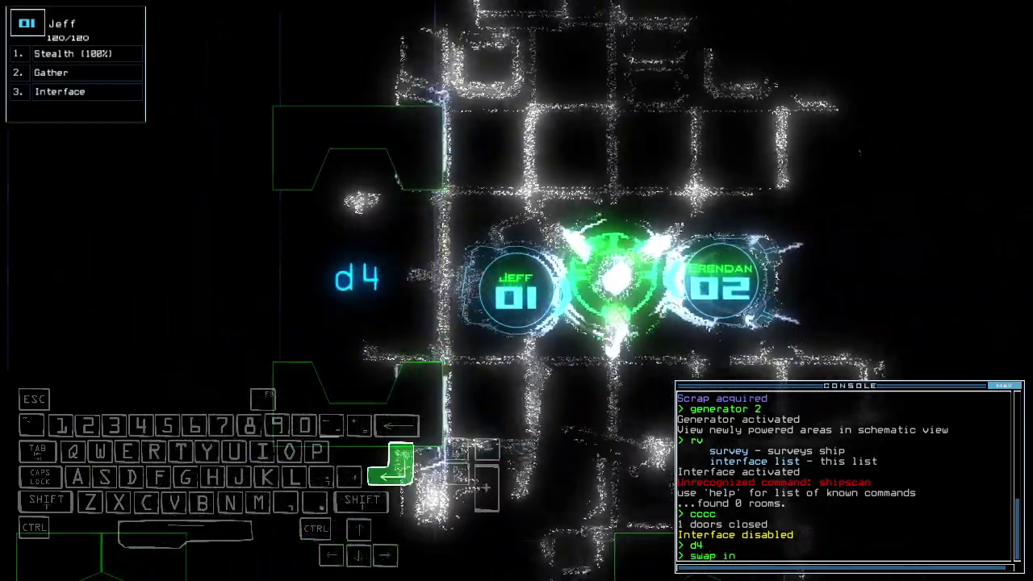
key("Return")
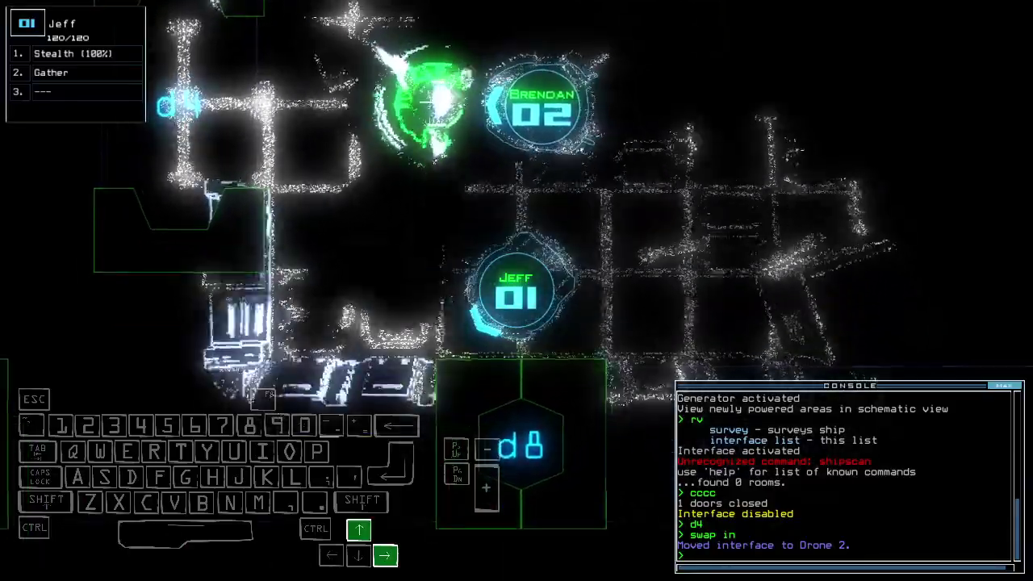
type("d9")
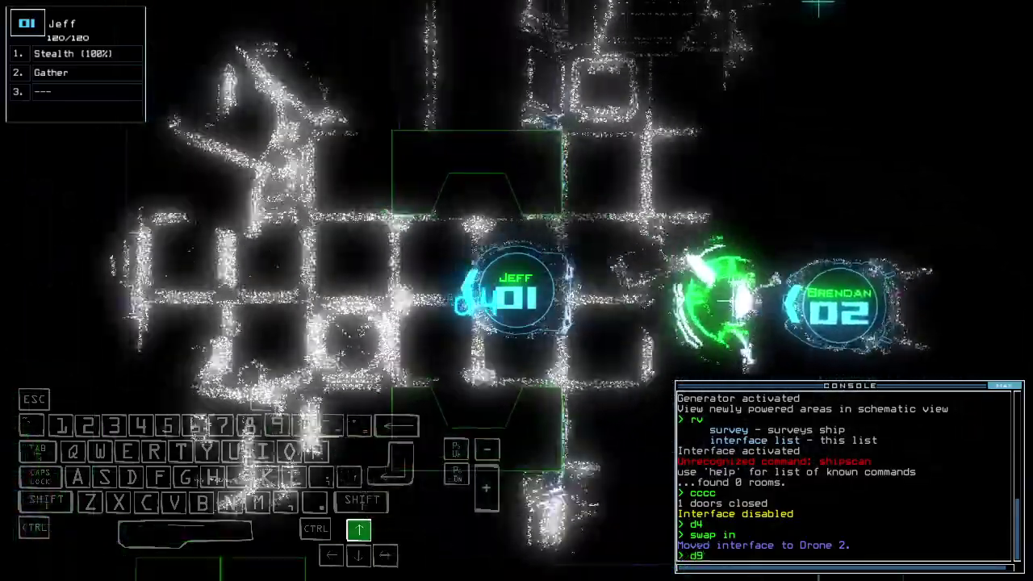
key("Return")
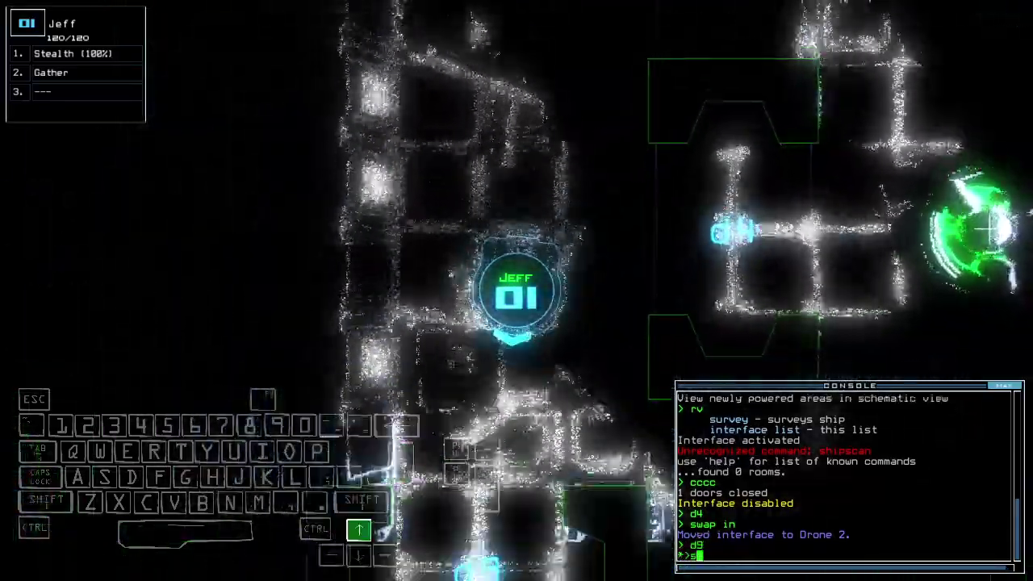
type("swap")
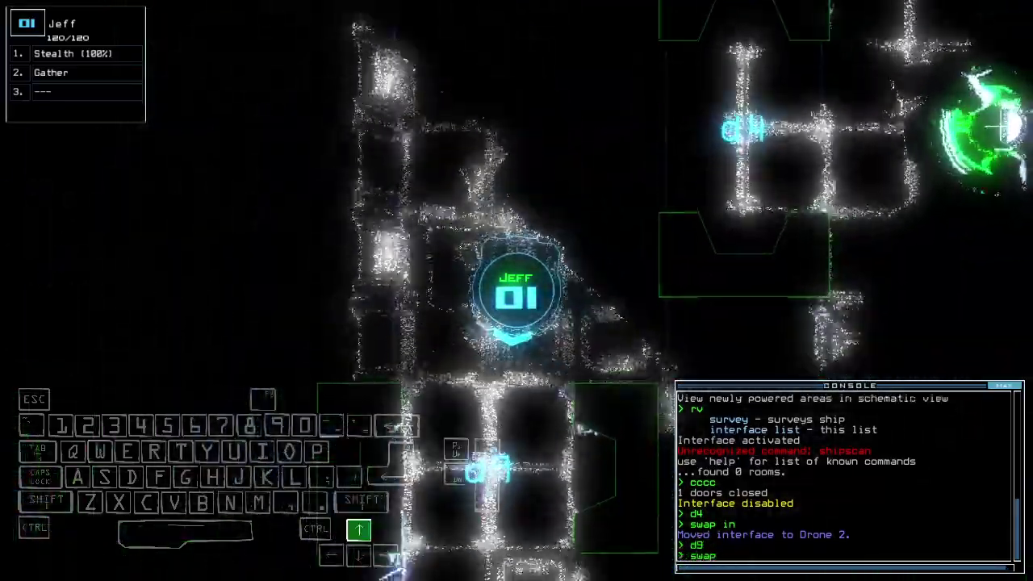
type(" te")
key("Return")
type("cccc")
key("Return")
key("space")
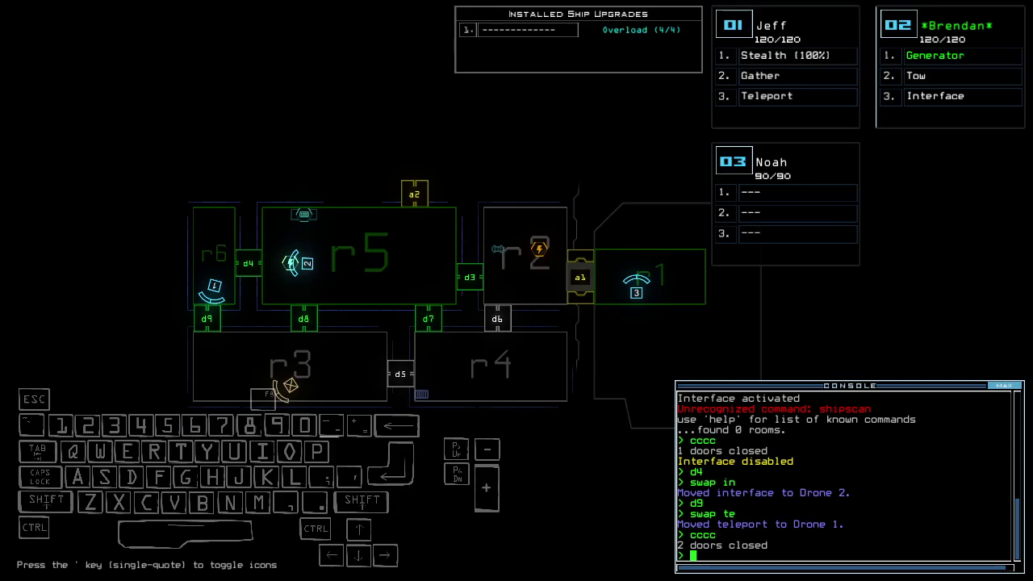
- Drive drone 1 forward through door d4, then close the open door
key("space")
key("Up")
key("Up")
key("Up")
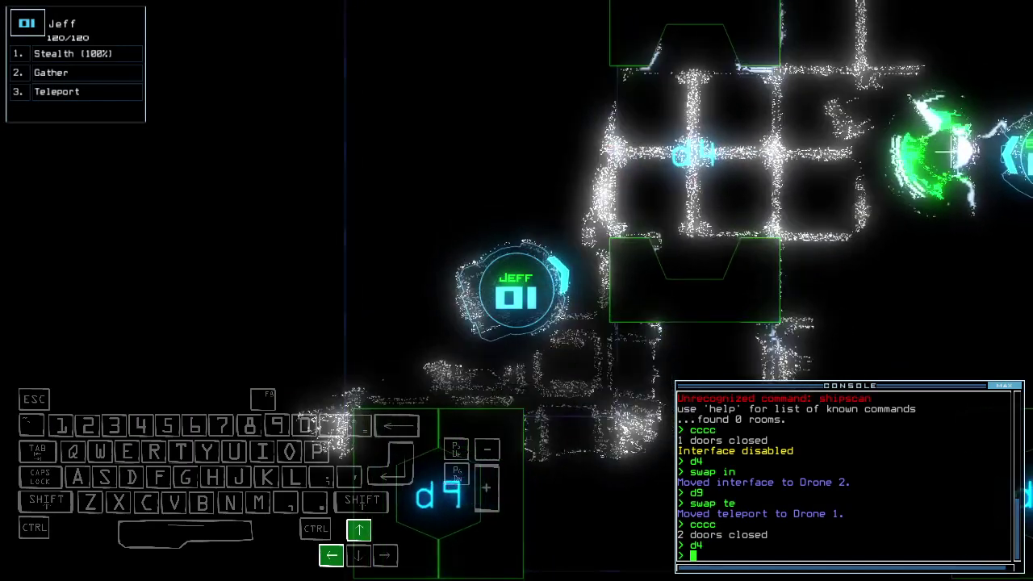
key("Up")
key("Up")
key("Up")
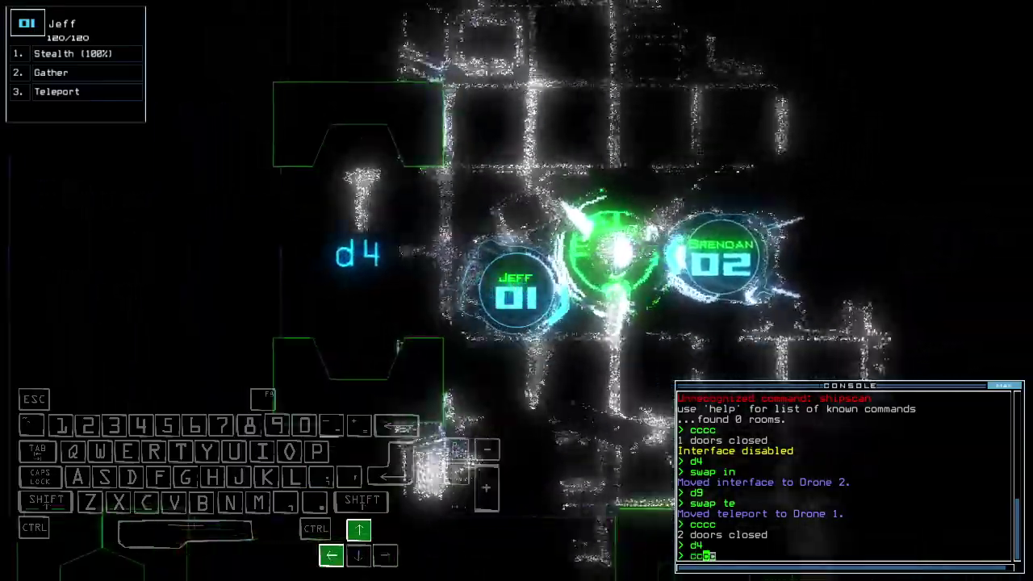
type("cccc")
key("Return")
key("Right")
key("Up")
key("Up")
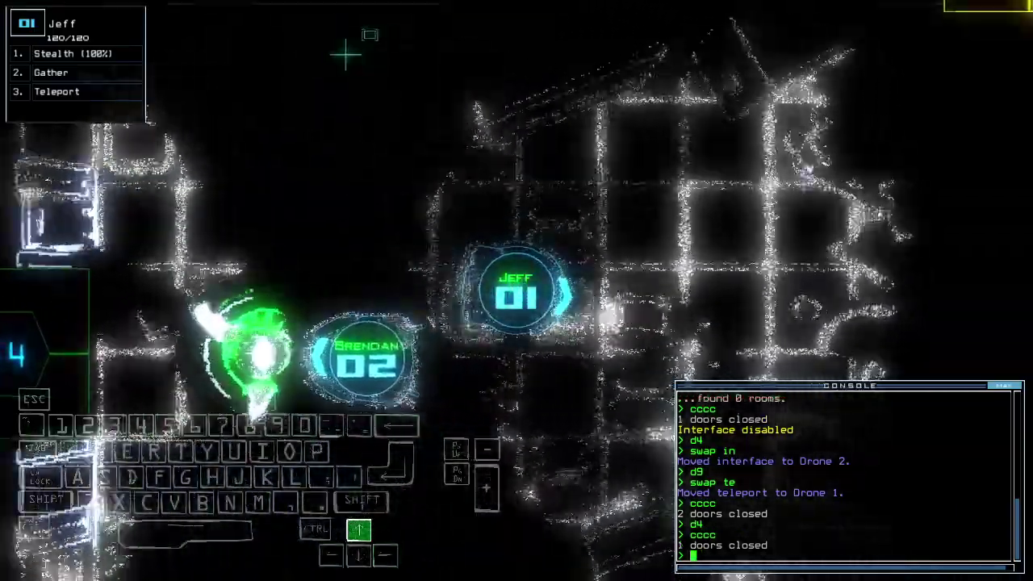
key("space")
type("d9")
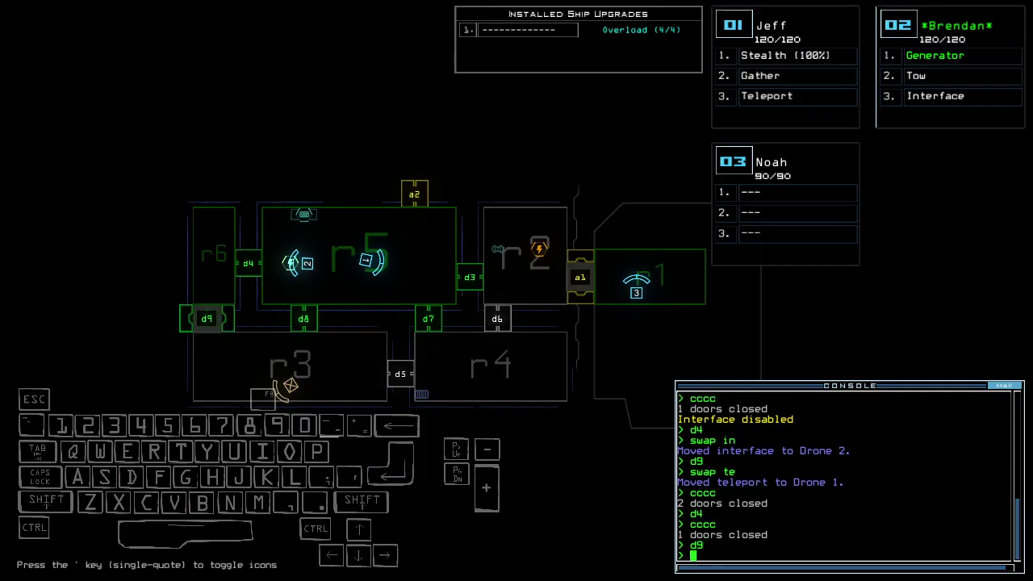
- Open doors d9 and d4 while steering drone 1 forward and left
key("space")
key("Up")
key("Up")
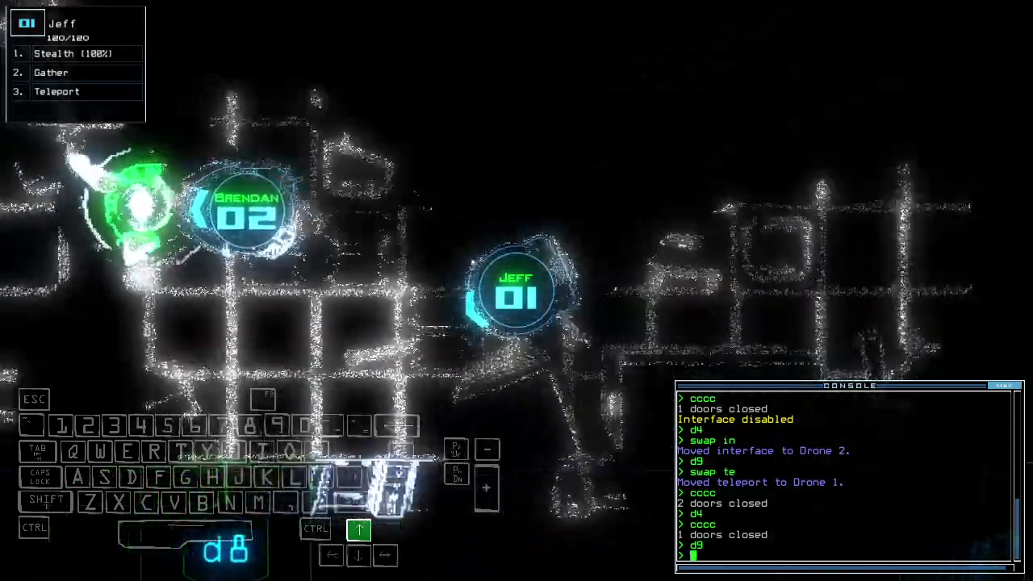
key("Up")
type("d4")
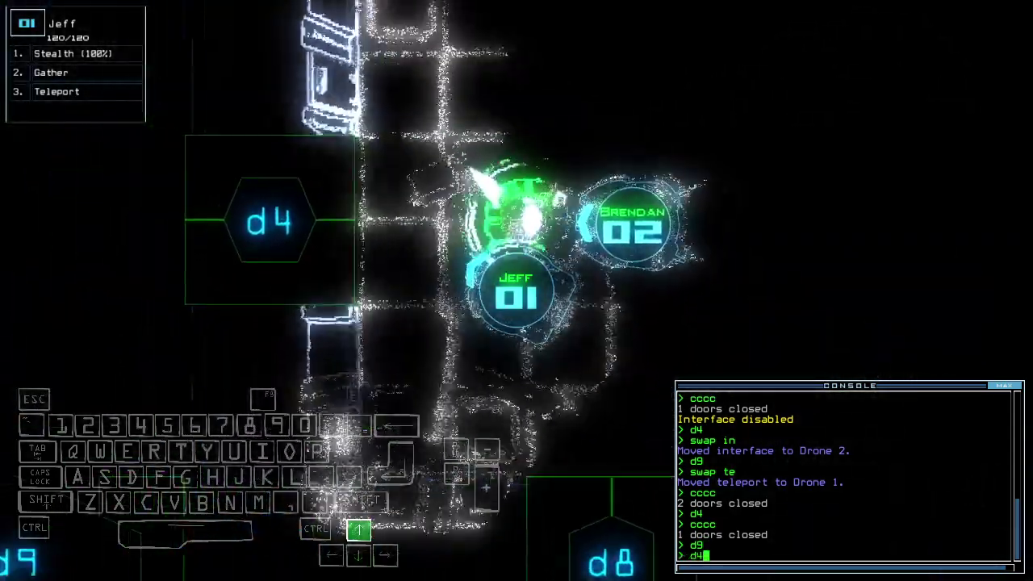
key("Return")
key("Left")
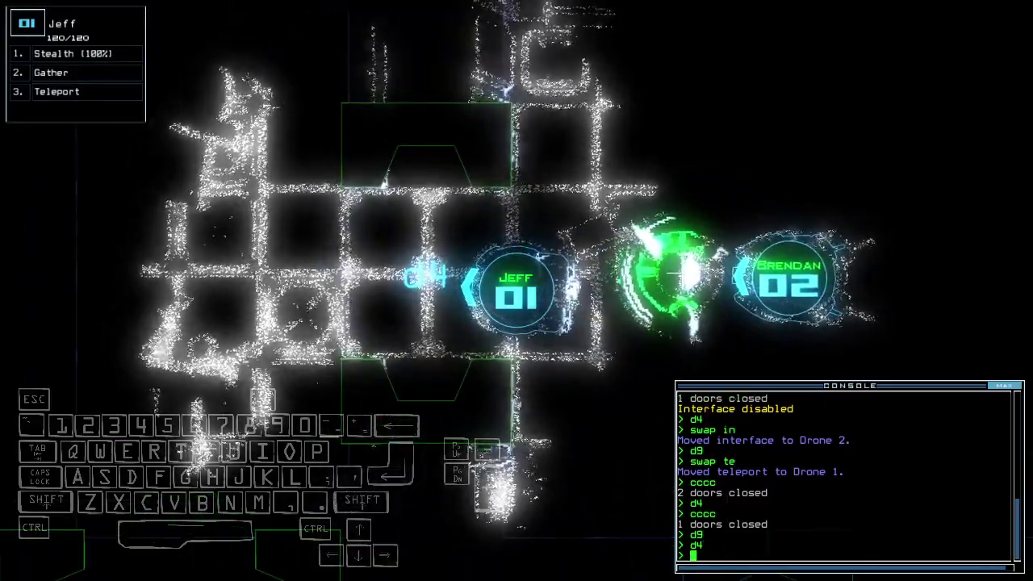
type("cccc")
- Close both open doors and drive drone 1 forward and right into r5
key("Return")
key("Up")
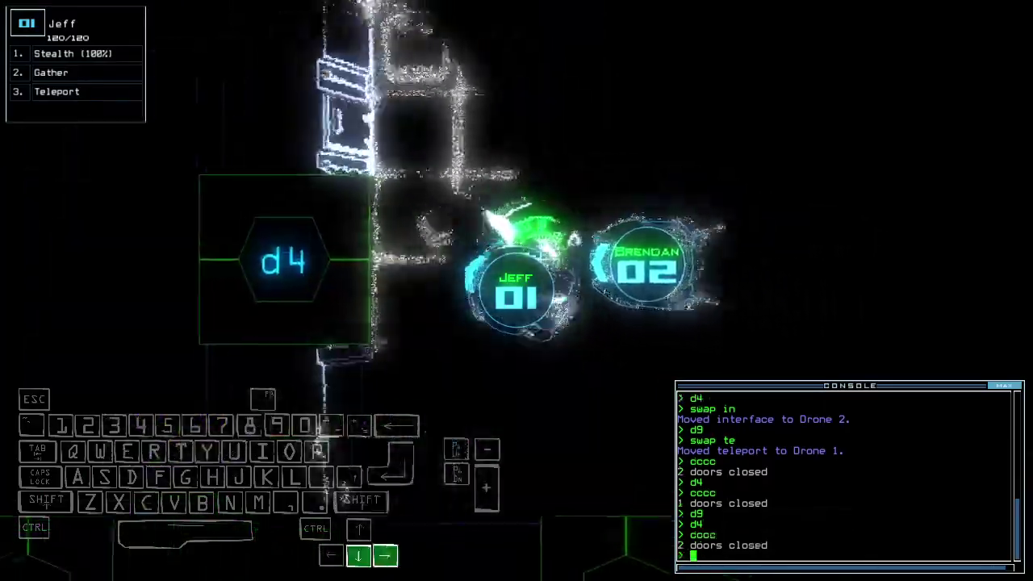
key("Right")
key("space")
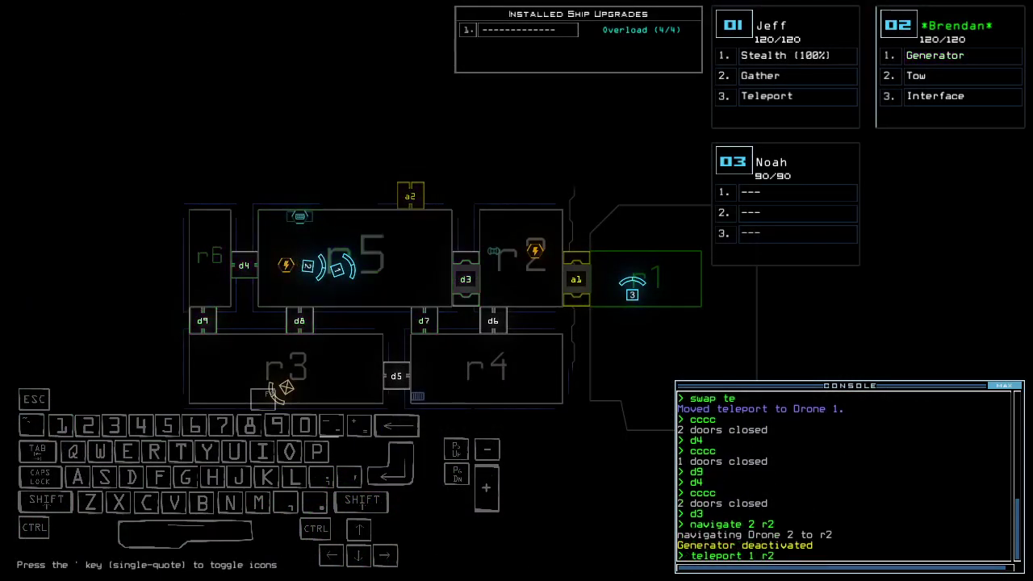
- Teleport drone 1 into room r2 and look around the room
key("space")
key("Left")
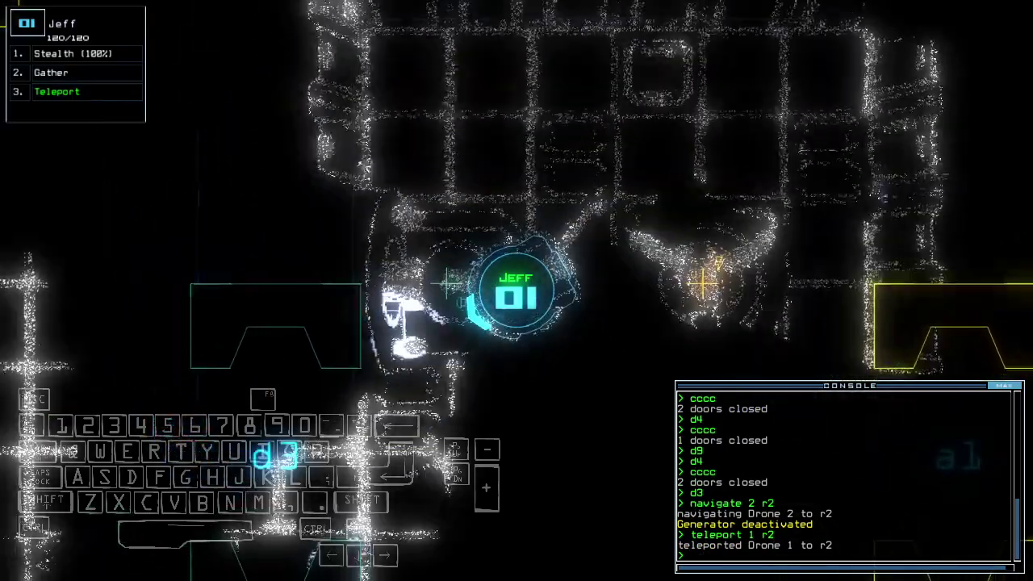
key("space")
- Drive drone 2 into r2 and power up its generator
key("2")
key("Up")
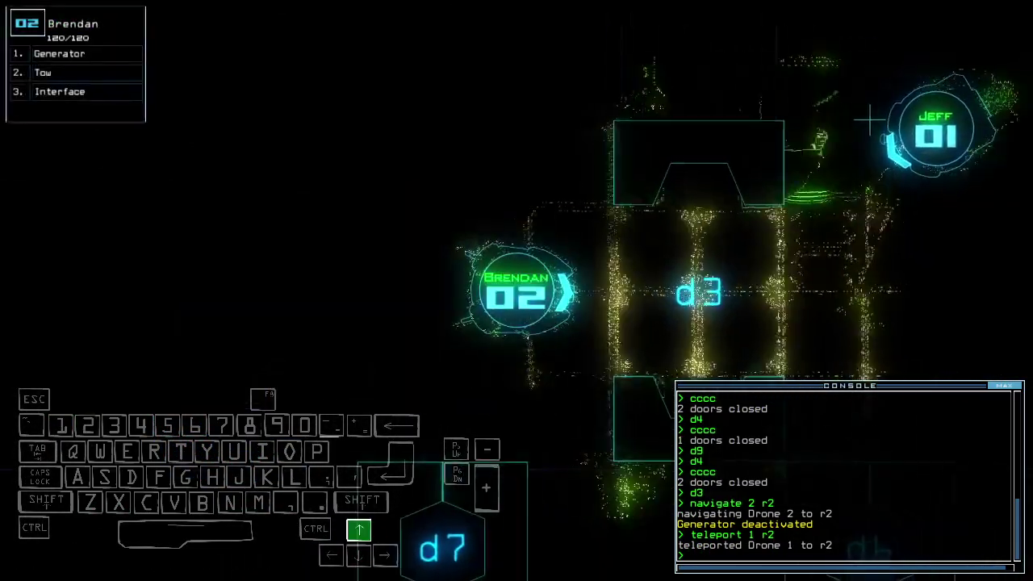
key("Up")
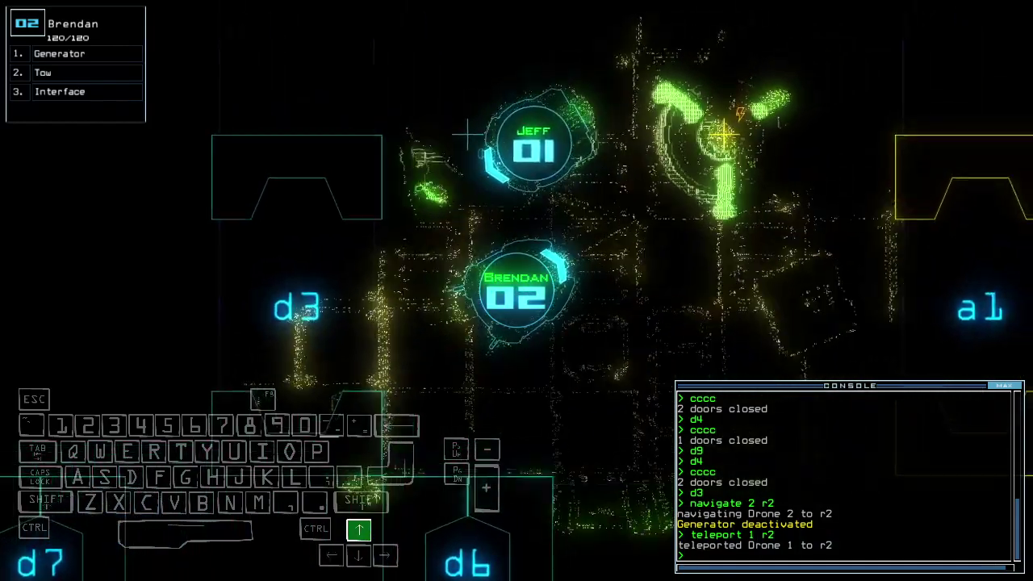
type("generator")
key("Return")
key("space")
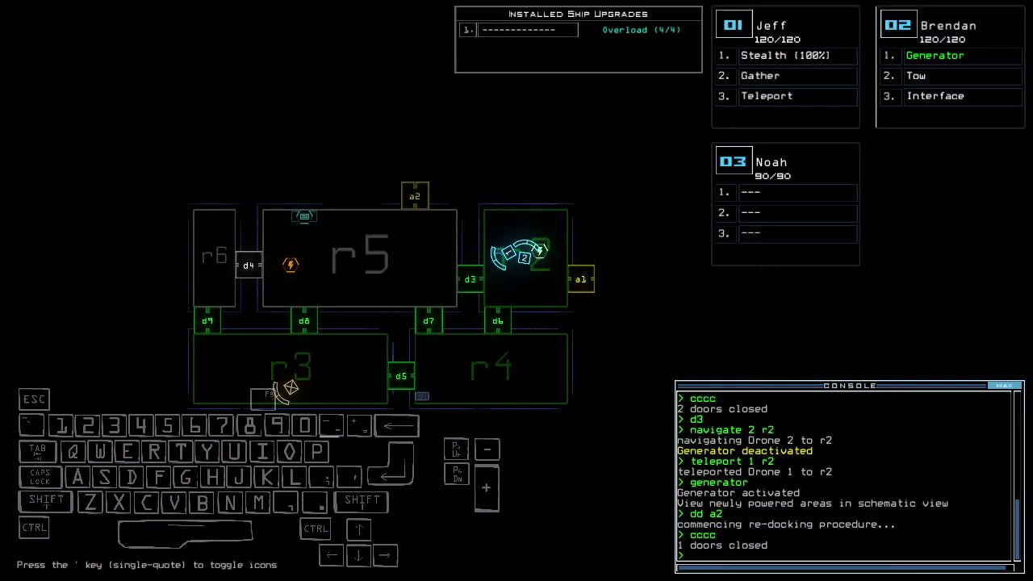
- Open doors d3 and d7, stealth Jeff's drone, and drive it forward through the ship
key("1")
type("d3 d7")
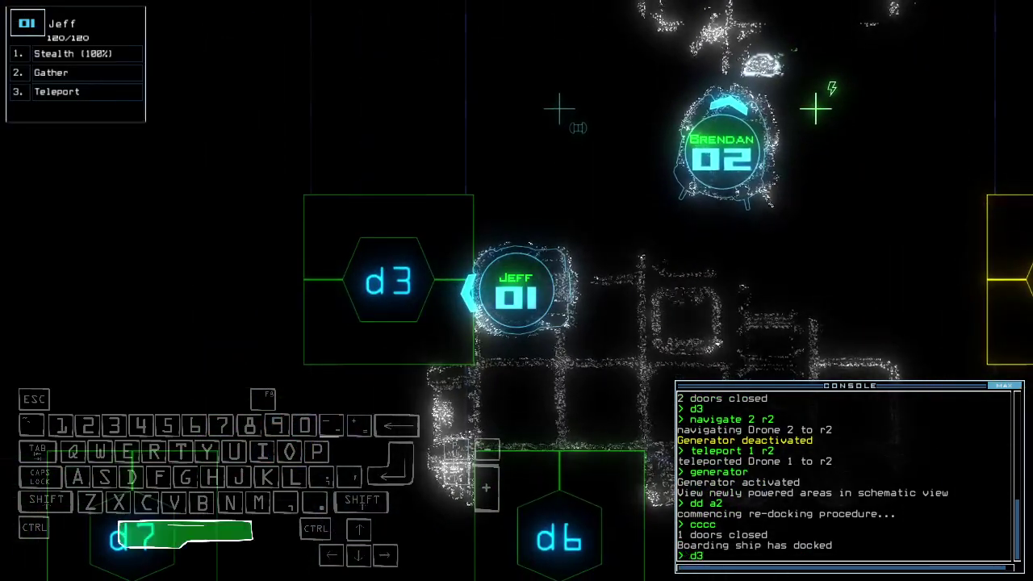
key("Return")
type("st")
key("Return")
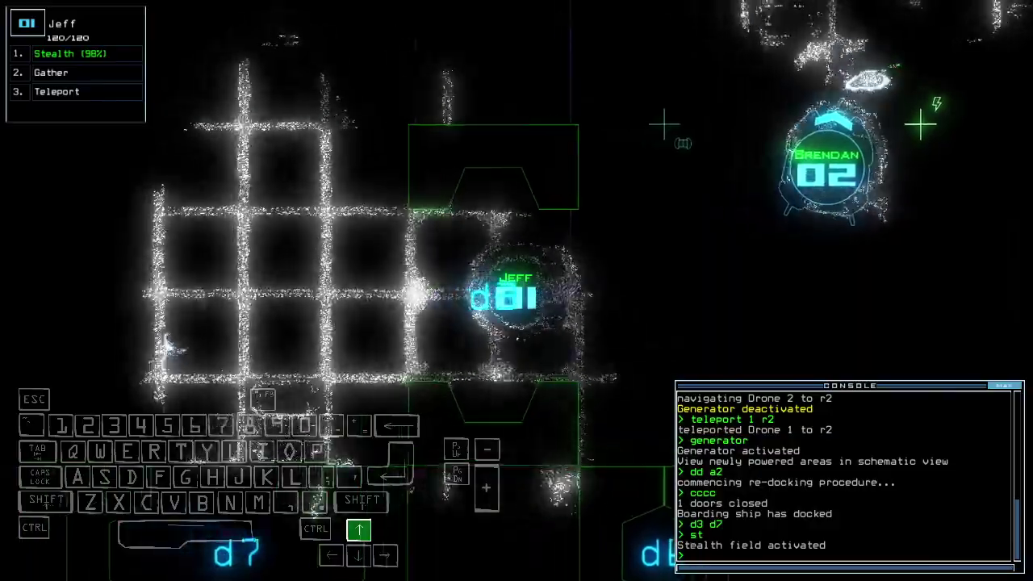
key("Up")
key("Up")
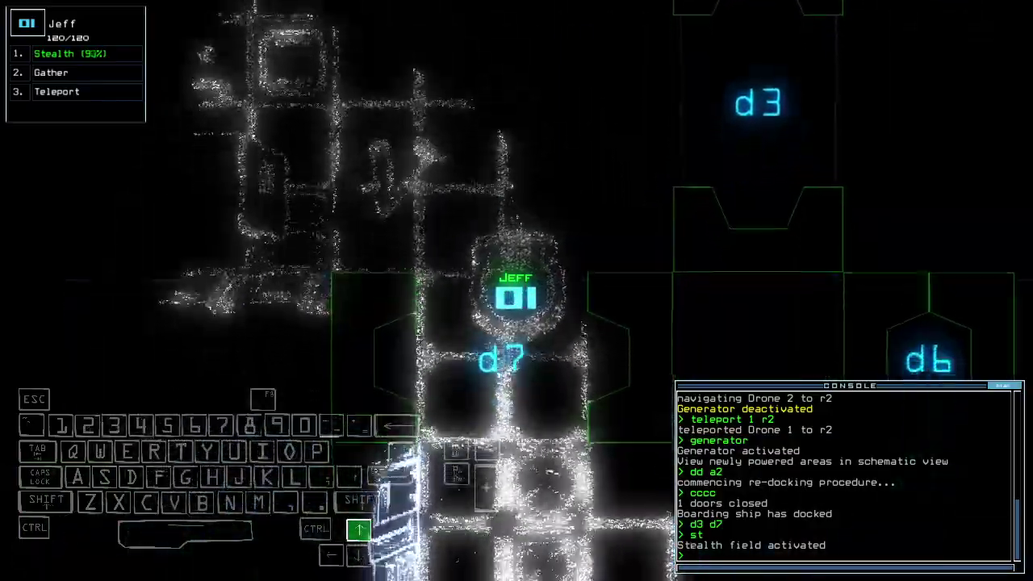
key("Up")
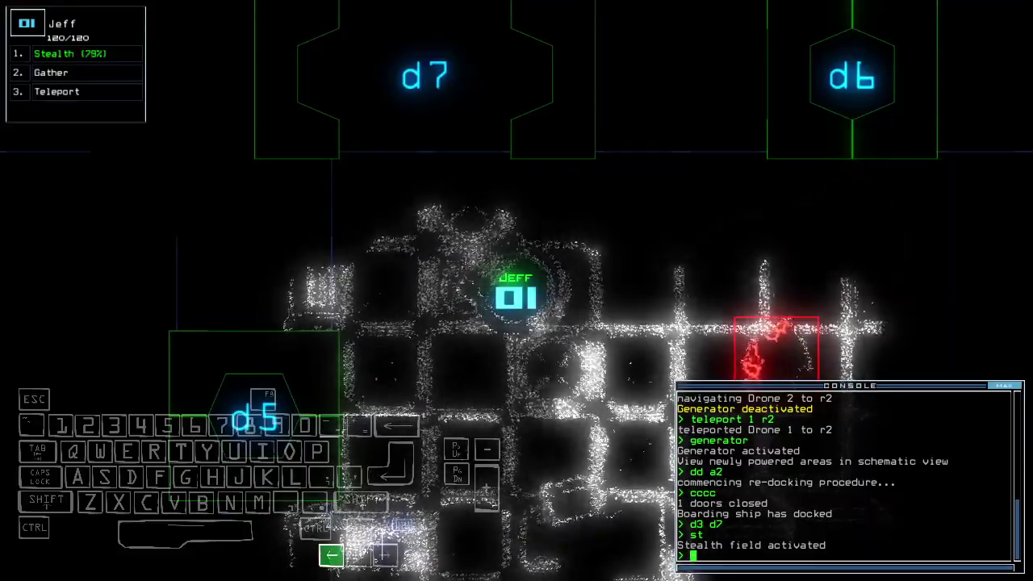
key("Up")
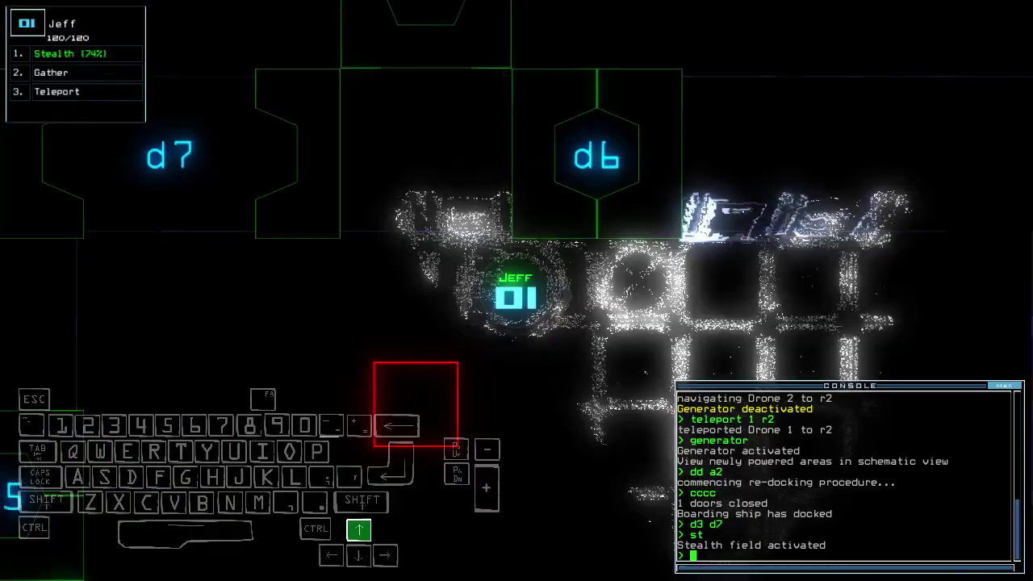
key("Up")
- Back Jeff's drone down the corridor and close all doors
key("space")
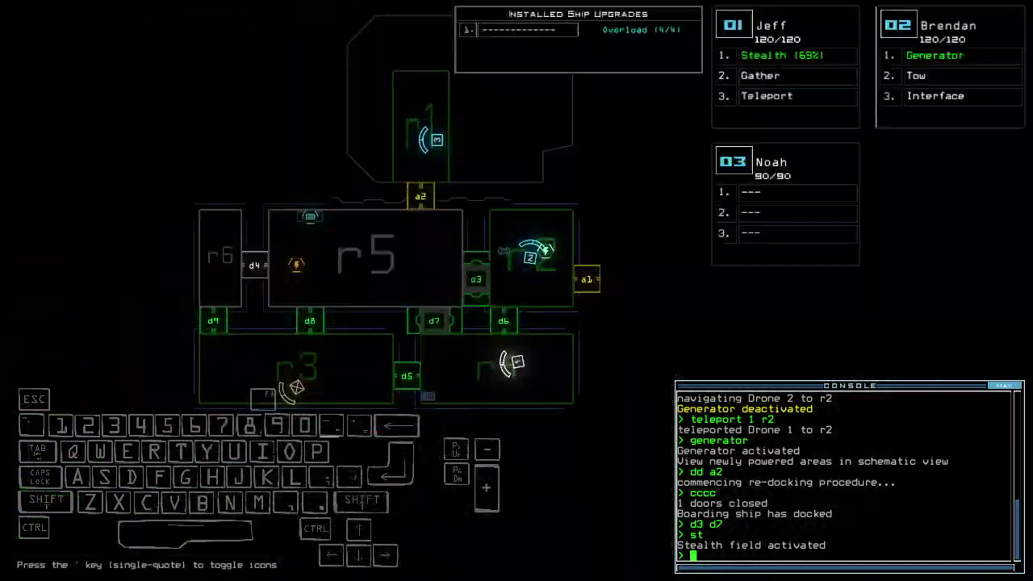
key("space")
key("Down")
key("Down")
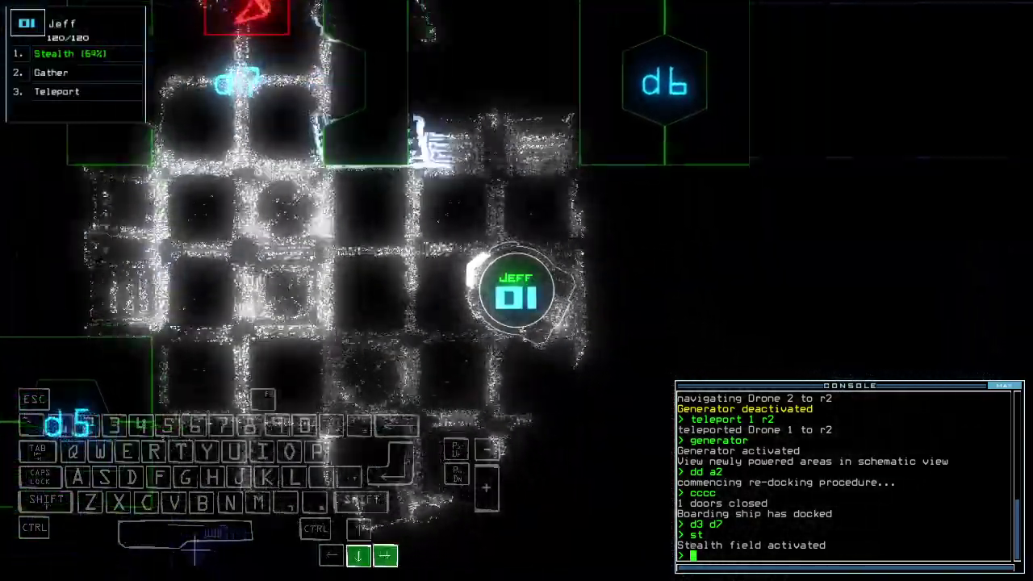
type("cccc")
key("Return")
key("Down")
type("d6")
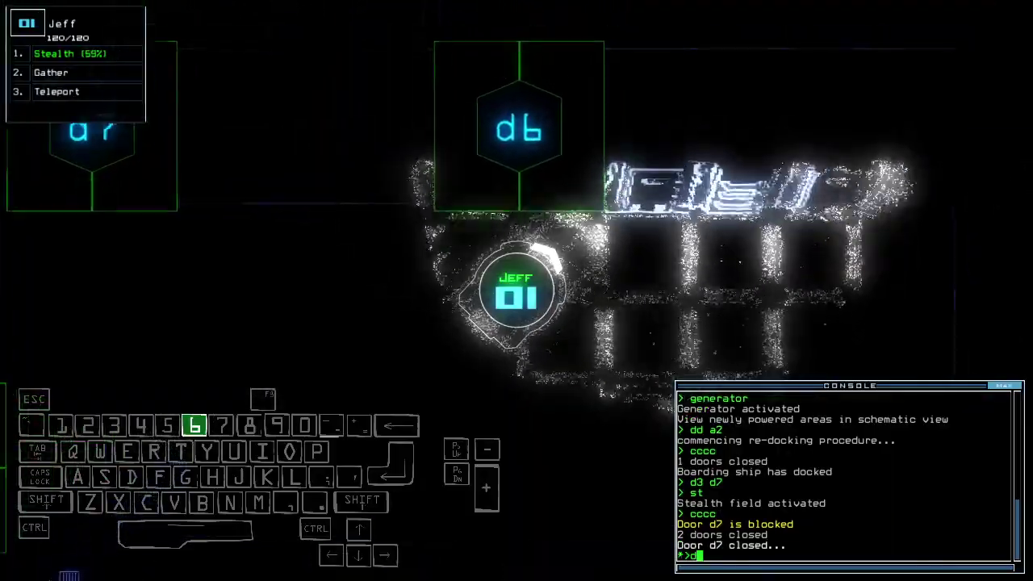
- Open door d6, drop Jeff's stealth, and drive his drone back into r2
key("Return")
key("space")
type("st")
key("Return")
key("Up")
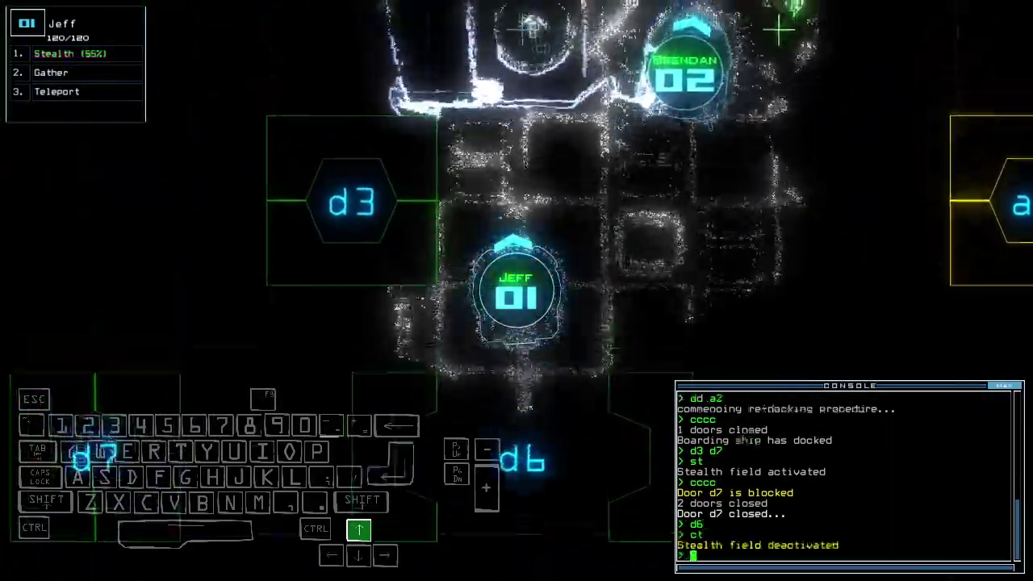
- Drive Noah's drone toward airlock a2
key("space")
key("3")
key("Up")
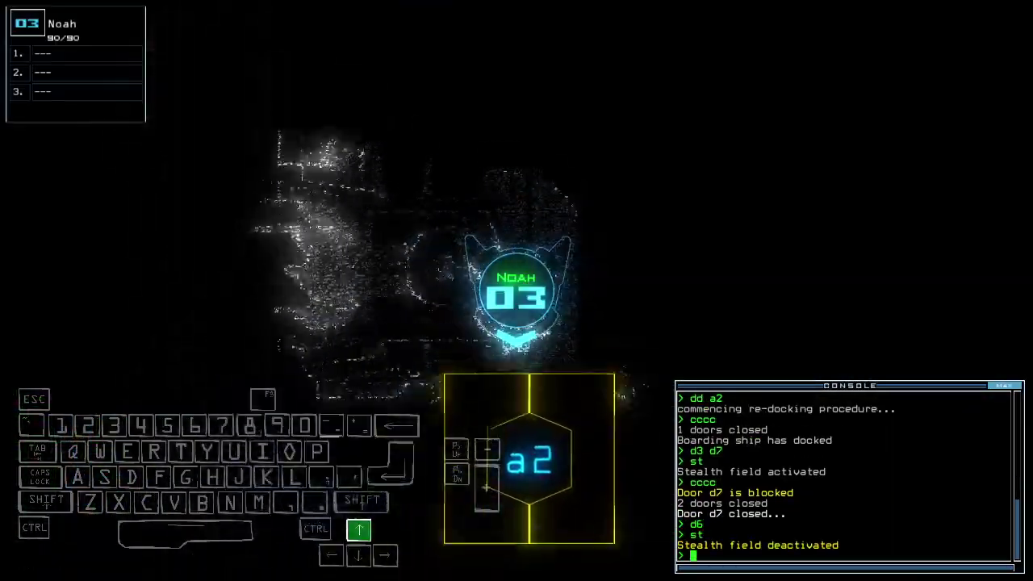
key("space")
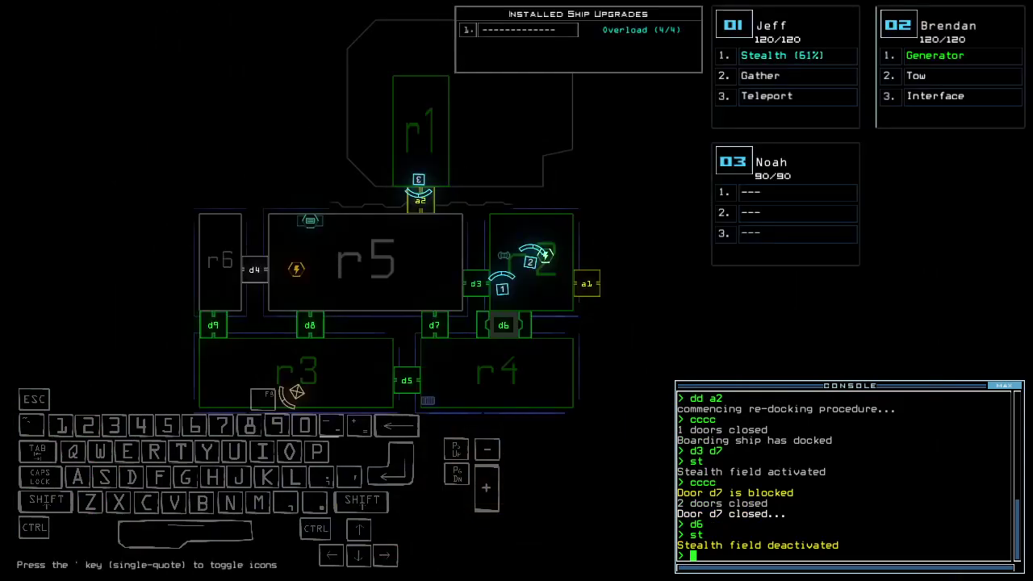
- Vent room r5 to space with the command chain, then close all doors
key("space")
key("Down")
key("space")
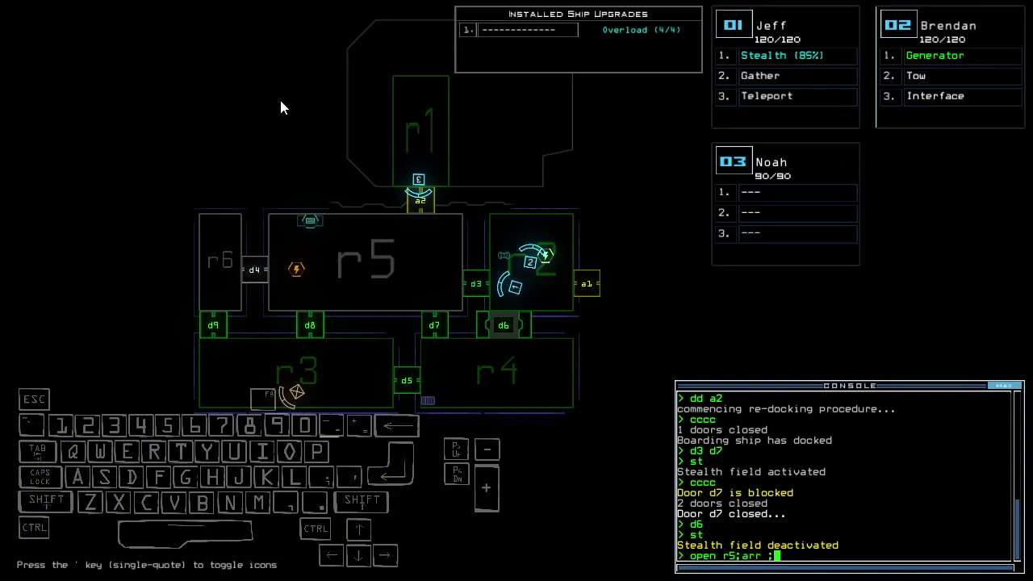
type("dd a1;dd a1")
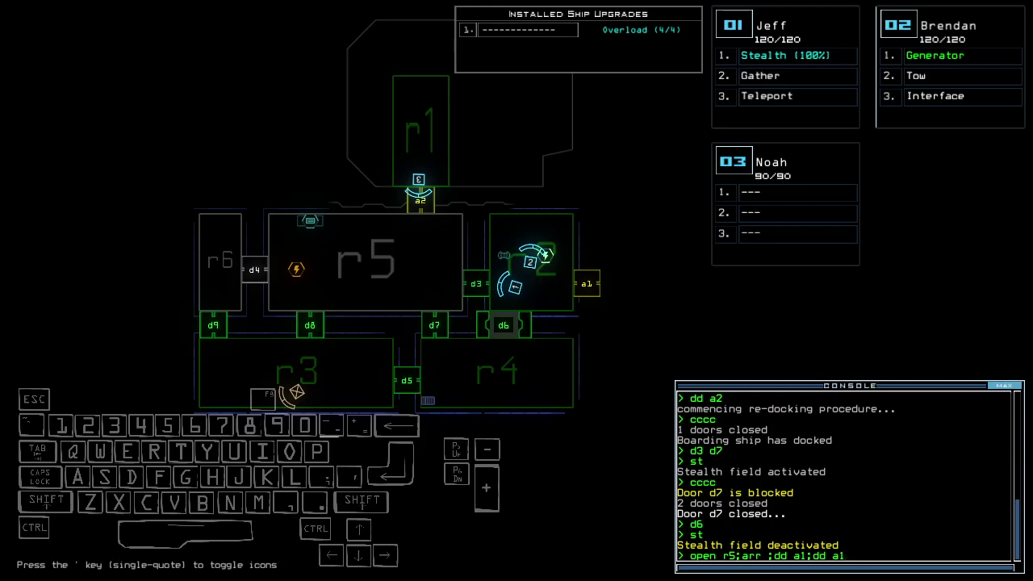
key("Return")
type("cccc")
key("Return")
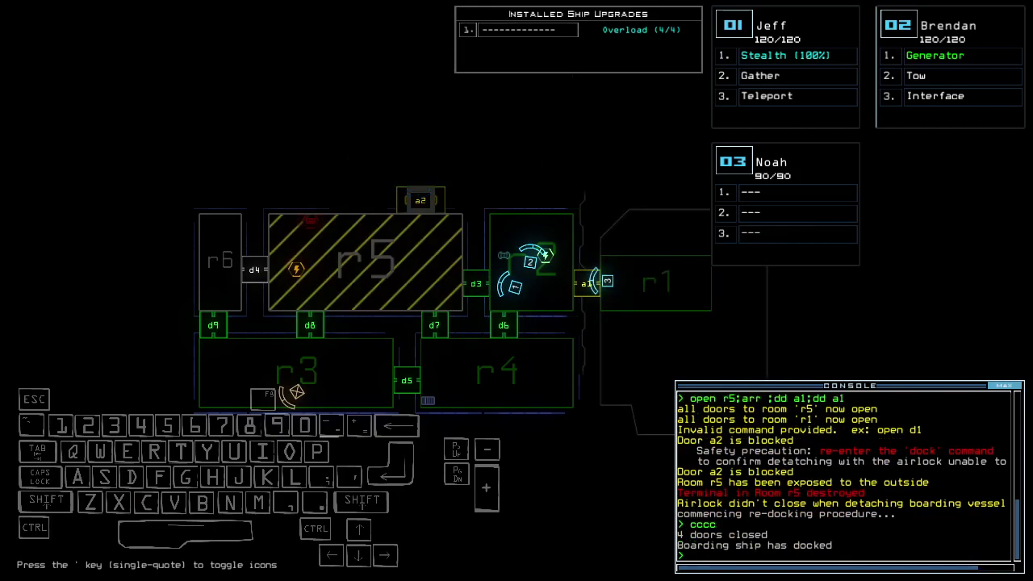
- Redock the boarding ship at a2, seal room r1's doors, and open d9
key("Down")
key("Right")
key("Escape")
type("dd a")
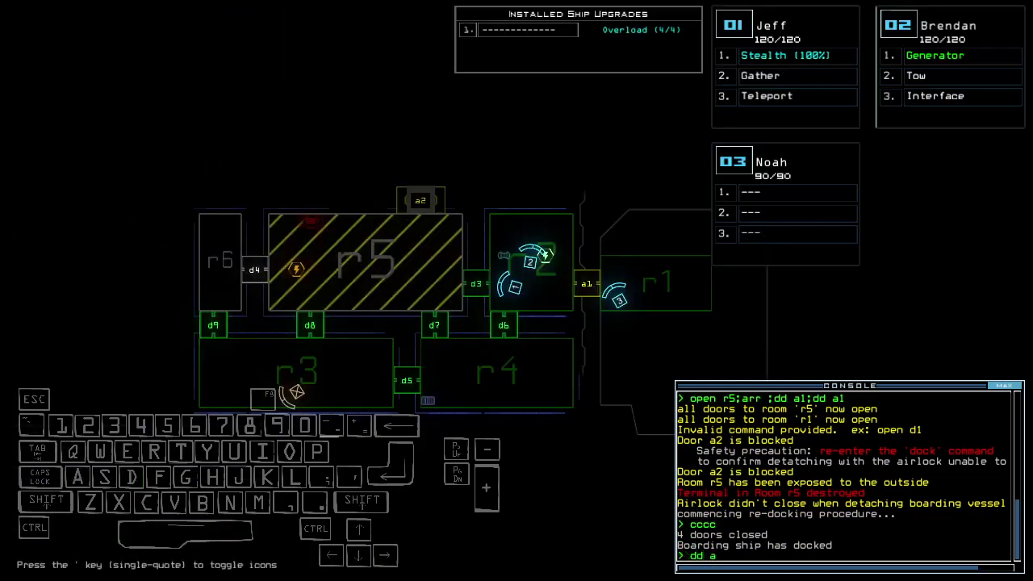
key("Return")
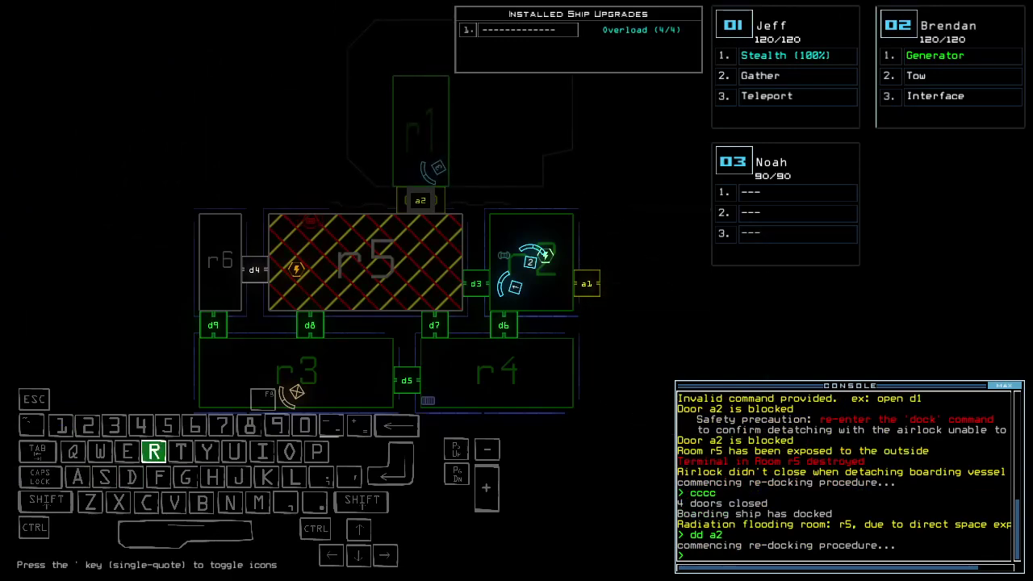
type("ra")
key("Return")
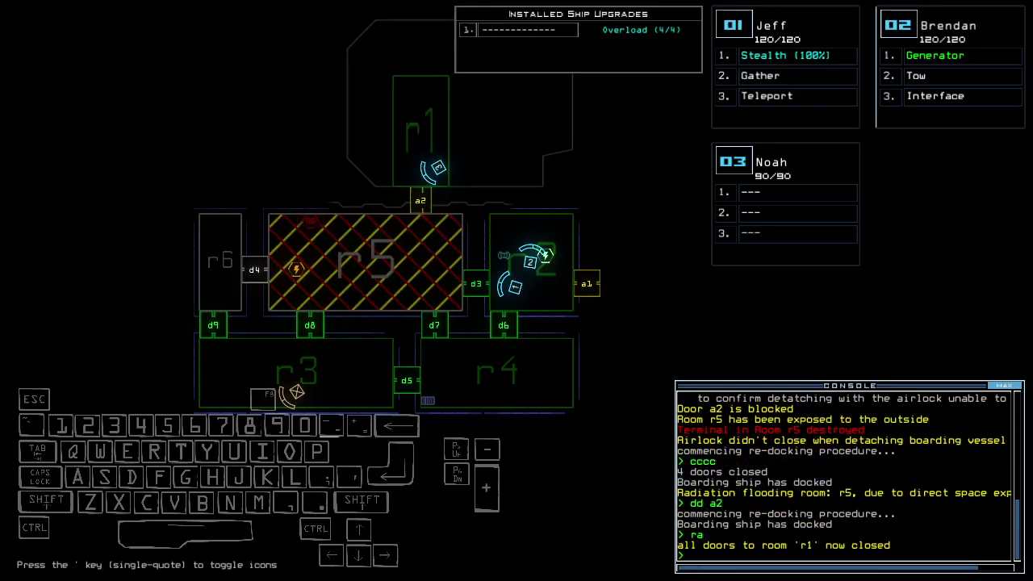
type("9")
key("Return")
- Open door d6, drive Jeff's drone through the corridors, and toggle door d5 twice
key("Tab")
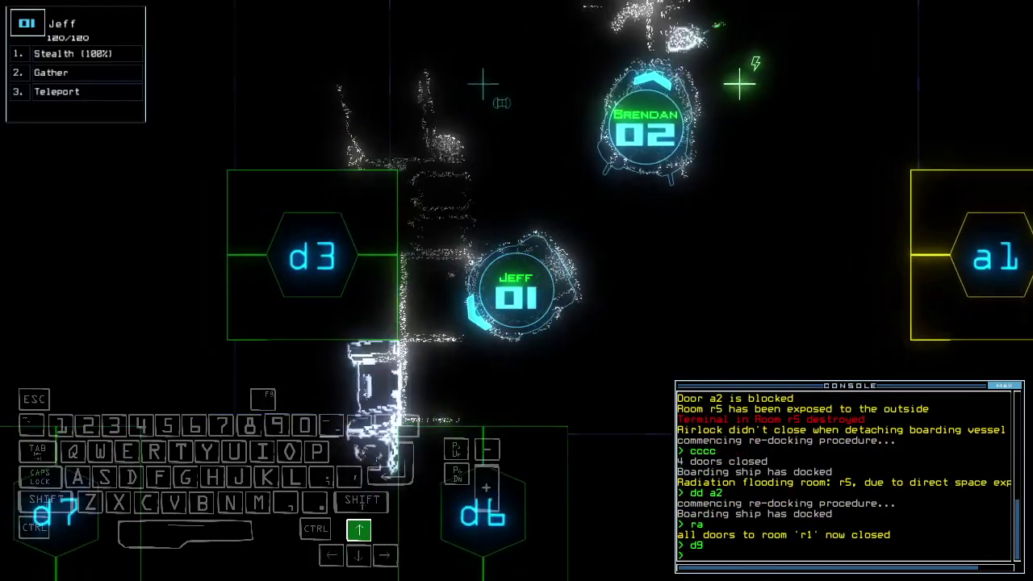
type("d6")
key("Return")
key("Up")
key("Right")
key("Up")
key("Left")
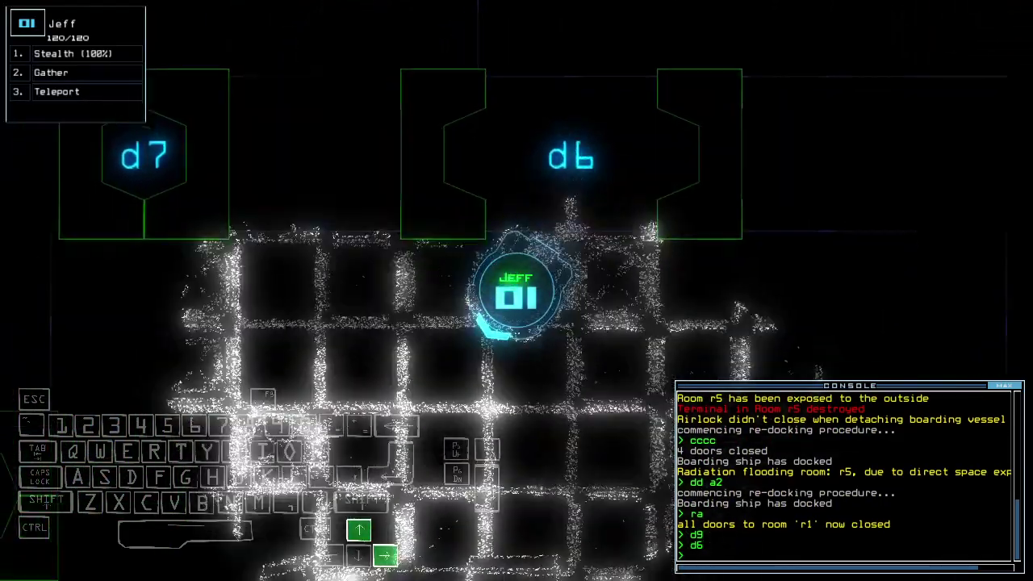
type("d5")
key("Return")
type("d5")
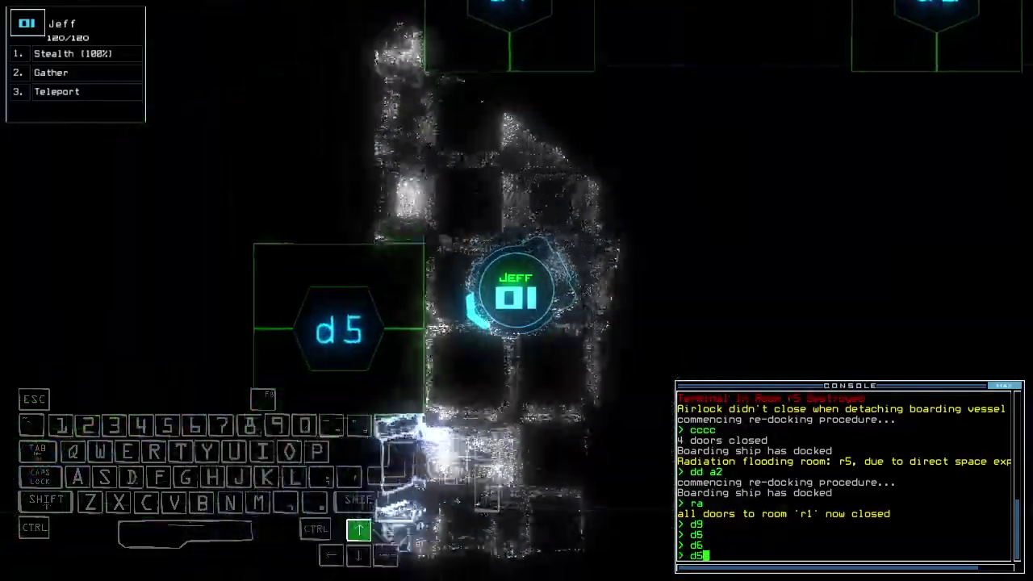
key("Return")
- Drive Jeff's drone up toward d8, back it down, and open door d7
key("Tab")
key("Tab")
key("Up")
key("Up")
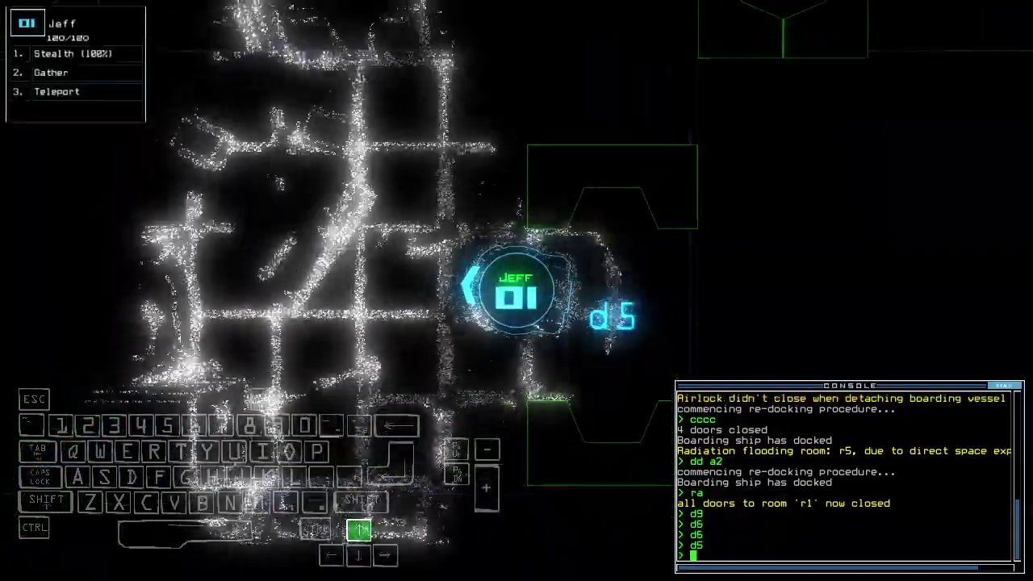
key("Up")
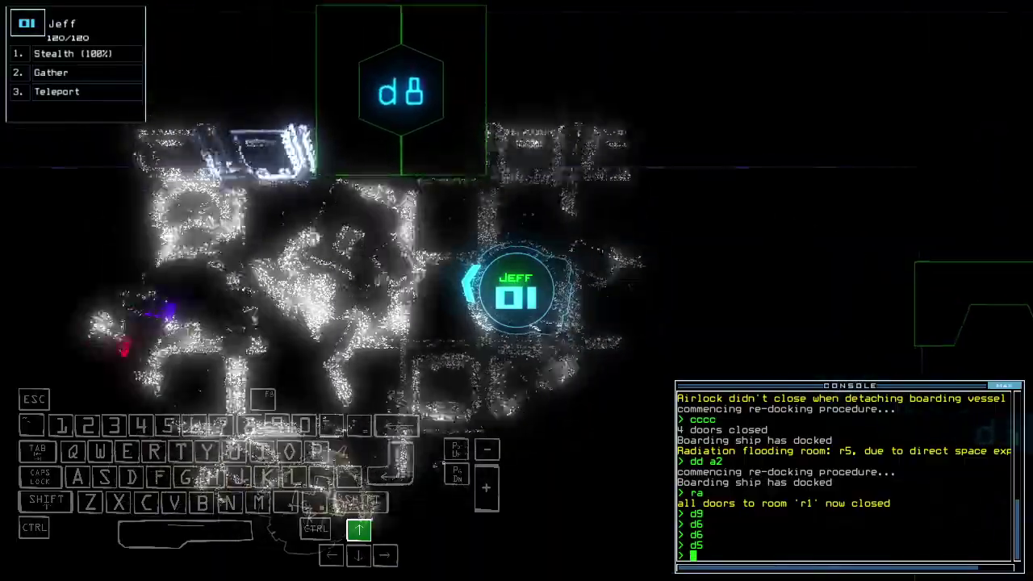
key("Down")
key("Down")
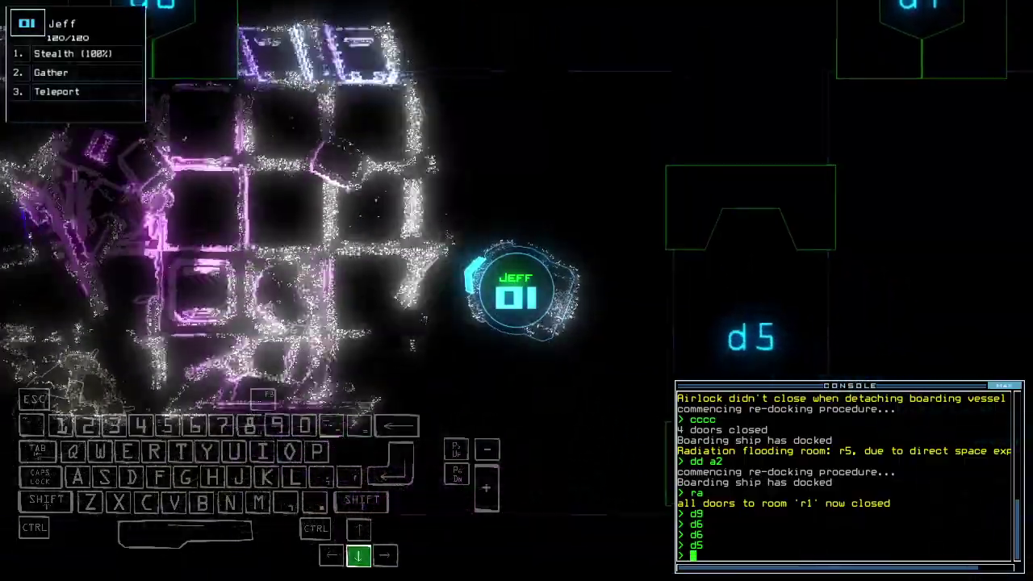
type("d7")
key("Return")
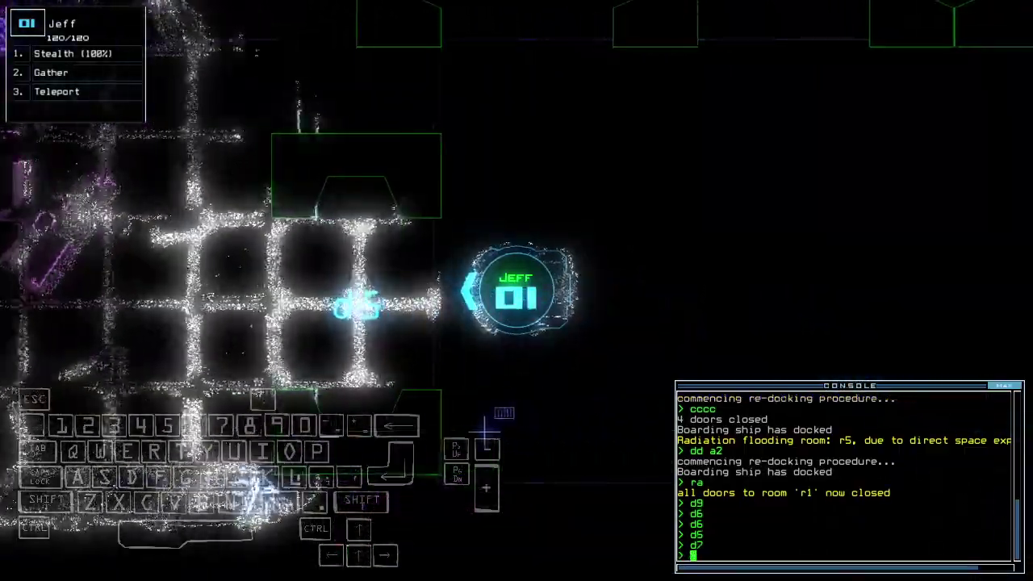
- Reverse Jeff's drone and close all doors around drone 1 to contain r5's radiation
key("space")
key("space")
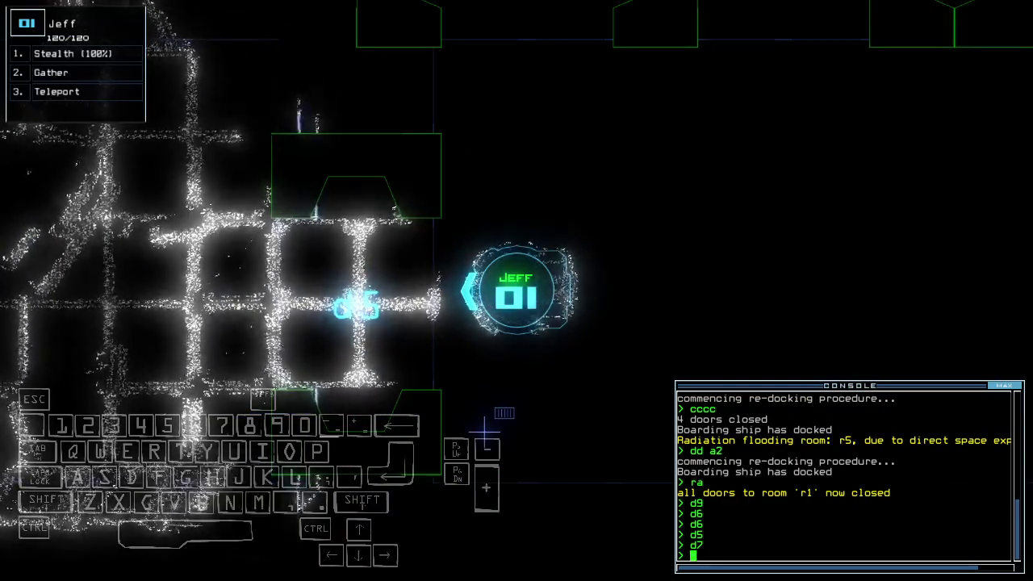
key("Down")
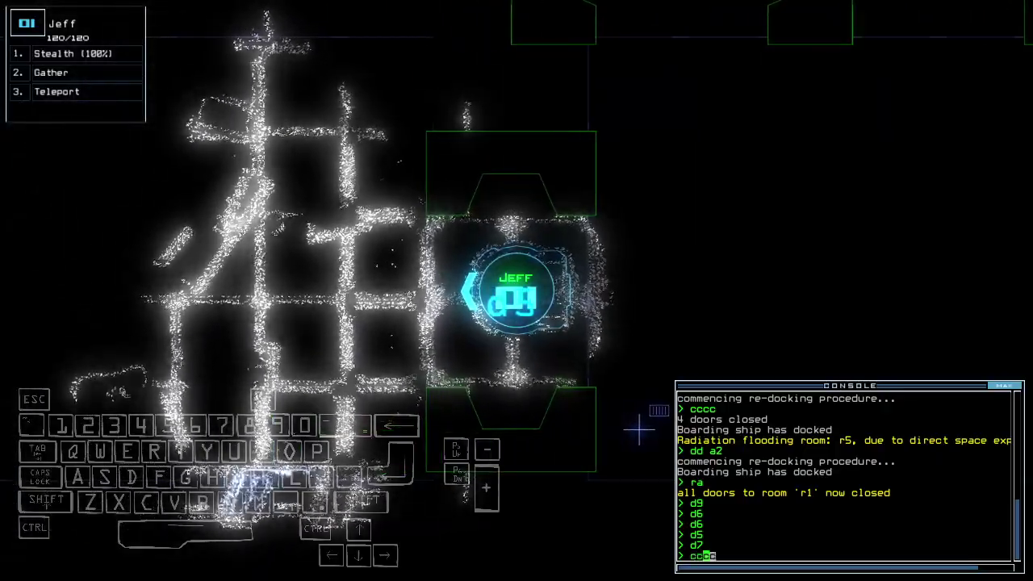
type("cccc")
key("Return")
key("Down")
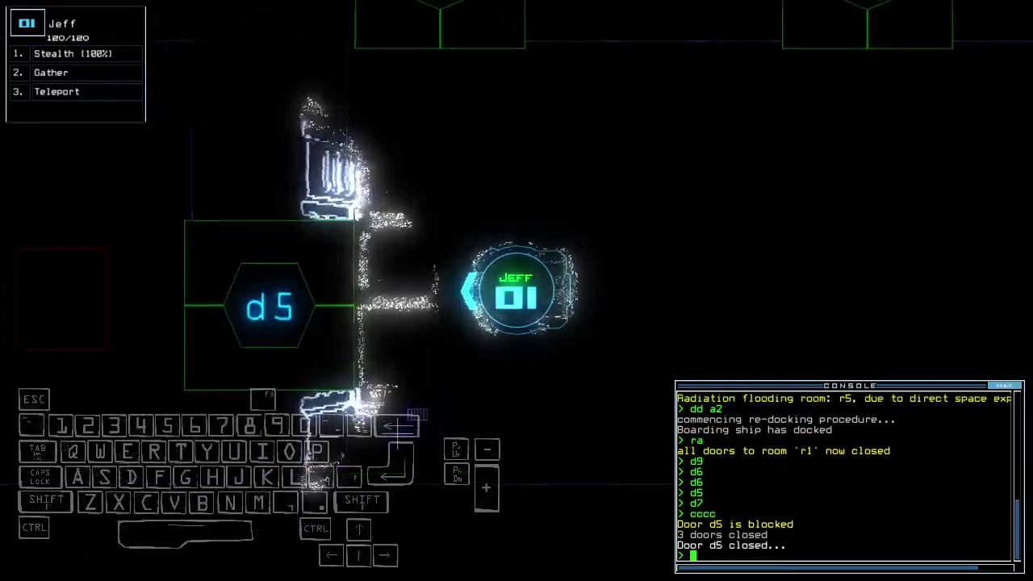
key("Tab")
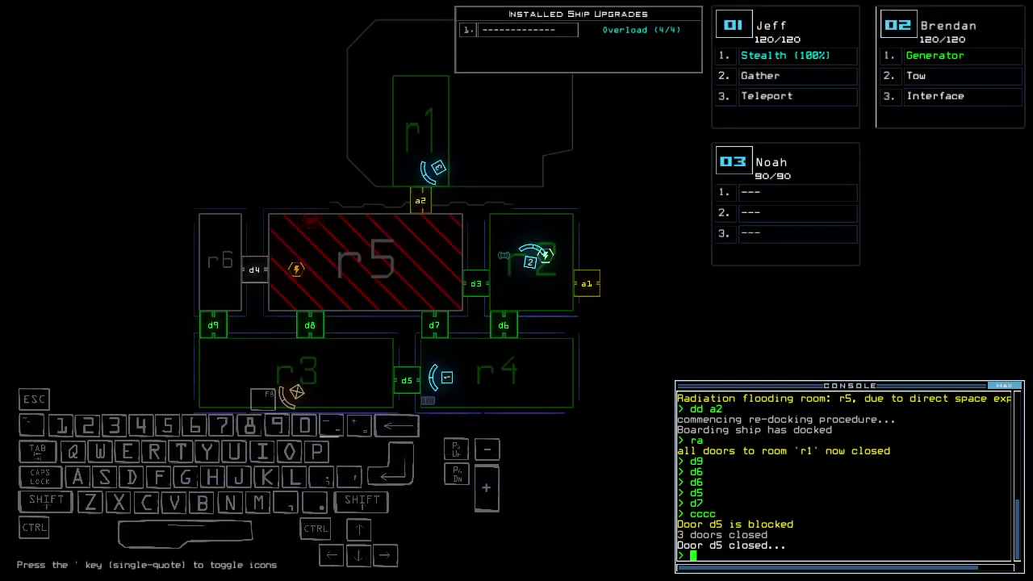
- Open door d6, drive drone 1 down through it, and toggle doors d8 and d7
key("Tab")
type("d6")
key("Return")
key("Down")
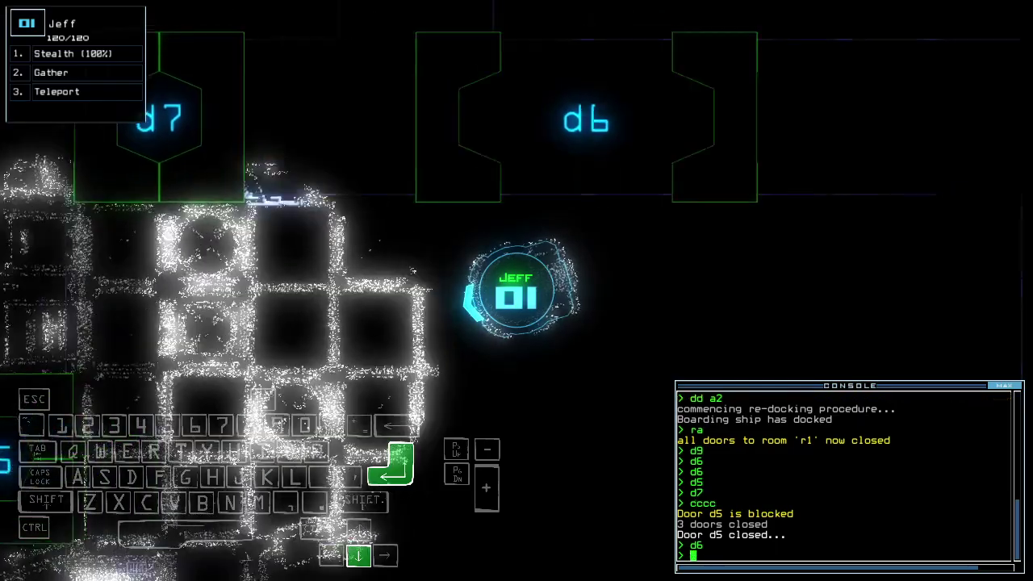
key("Tab")
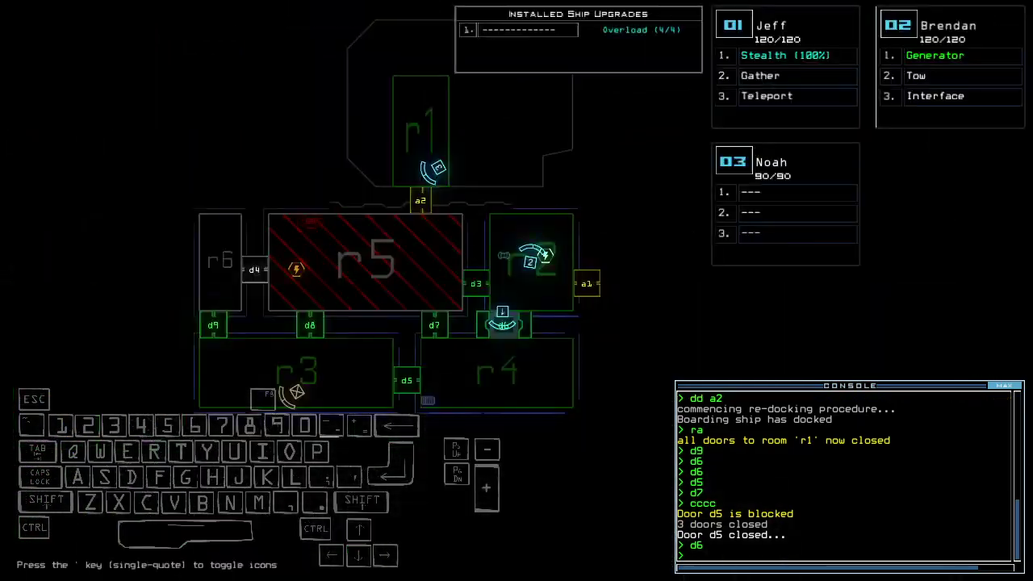
type("d8 d7")
key("Return")
key("Tab")
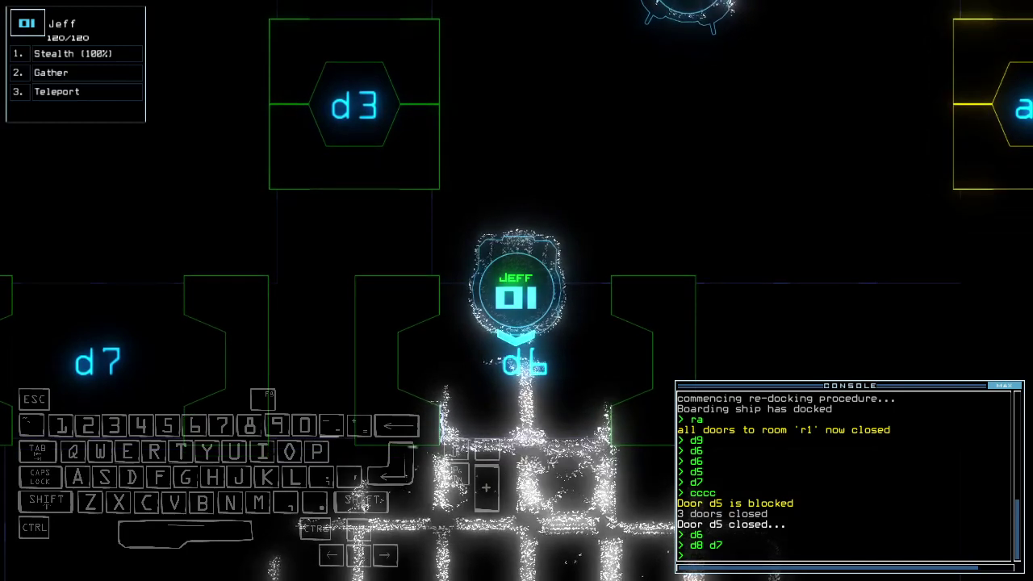
type("d6")
- Reopen d6, drive drone 1 up through the doorway, and close the doors around it
key("Return")
key("Up")
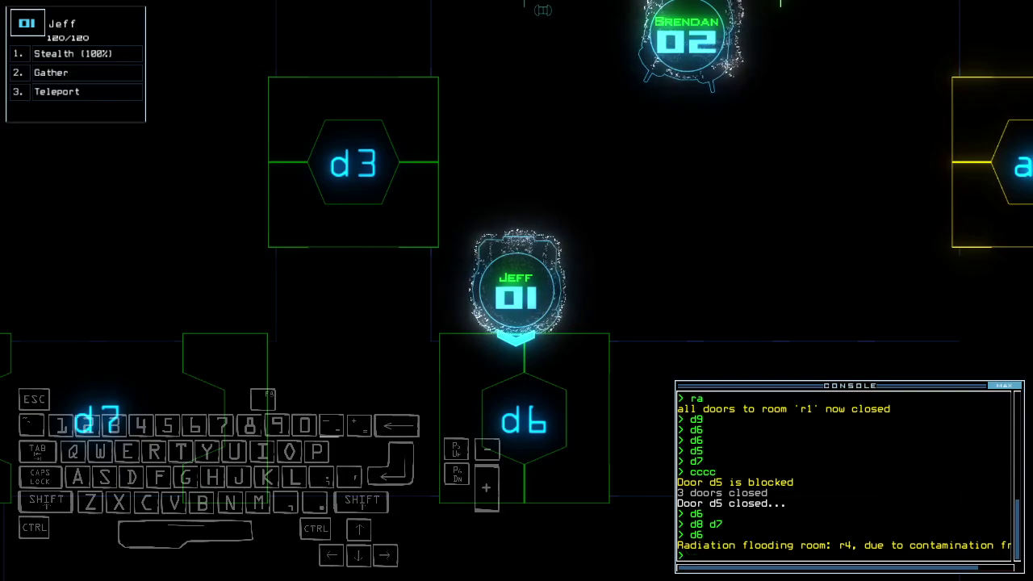
type("d6")
key("Return")
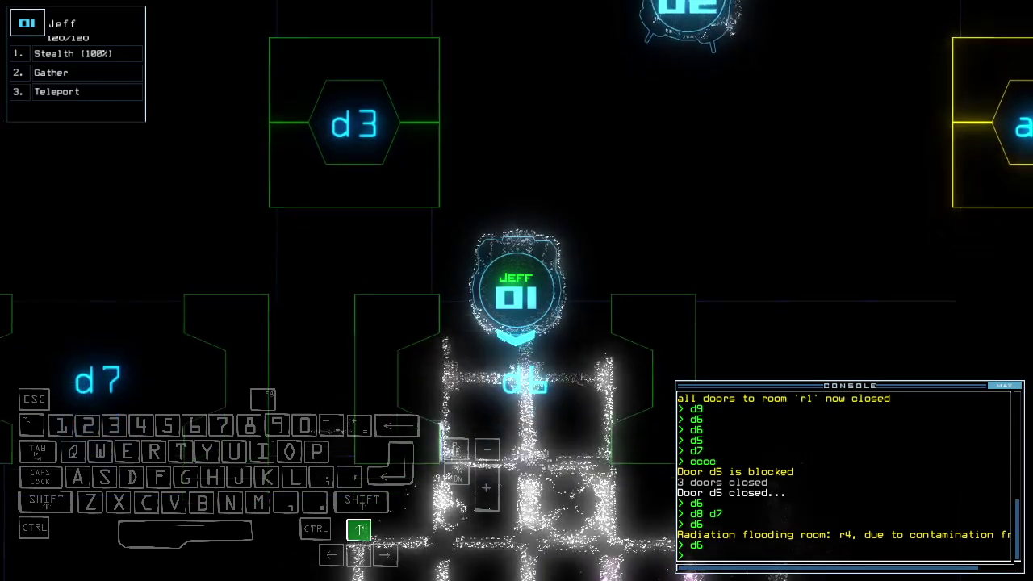
type("cccc")
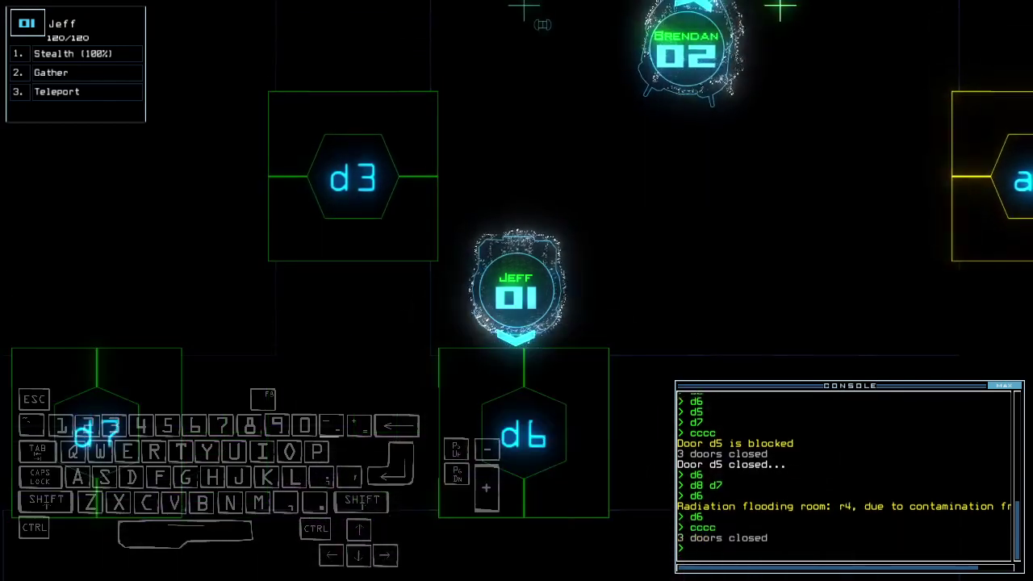
key("Return")
key("space")
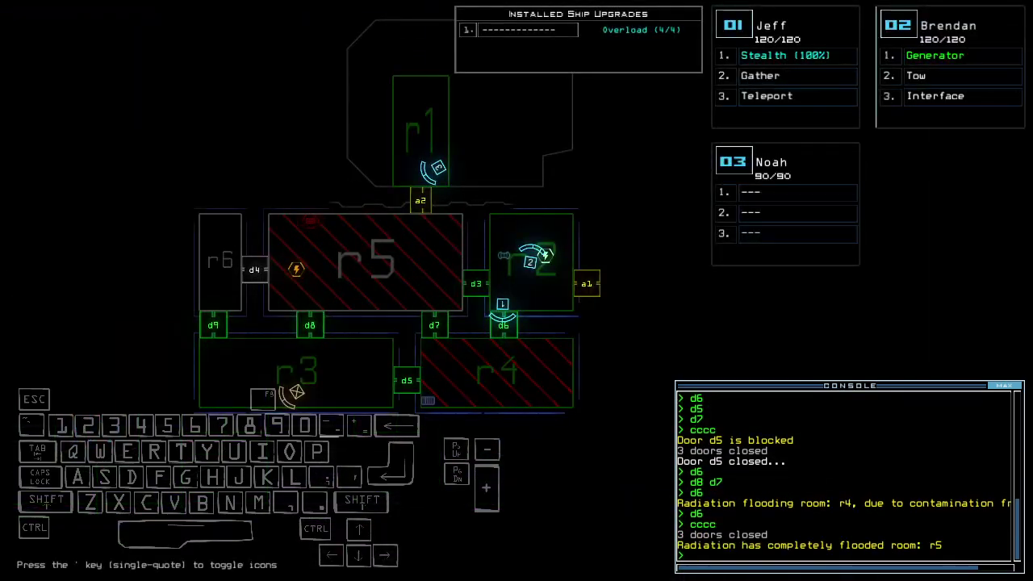
key("space")
type("d6")
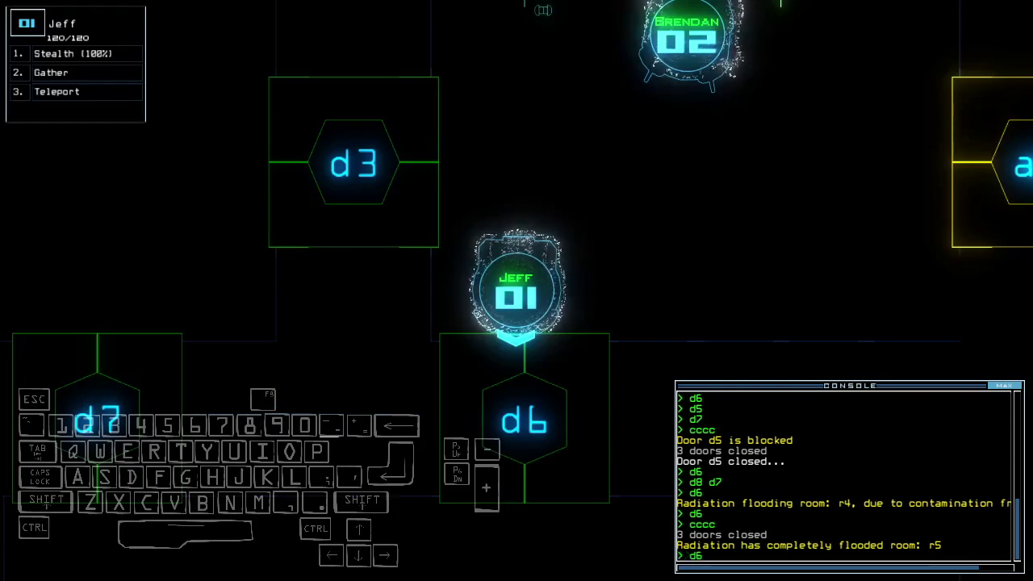
- Drive drone 1 down through d6, close the nearby door, and start re-docking at a1
key("Return")
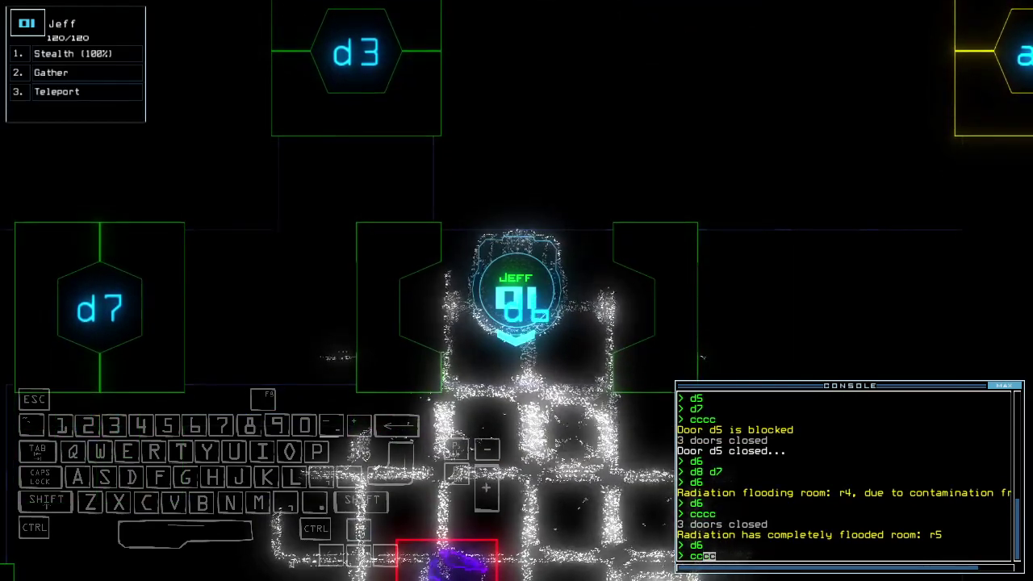
type("cccc")
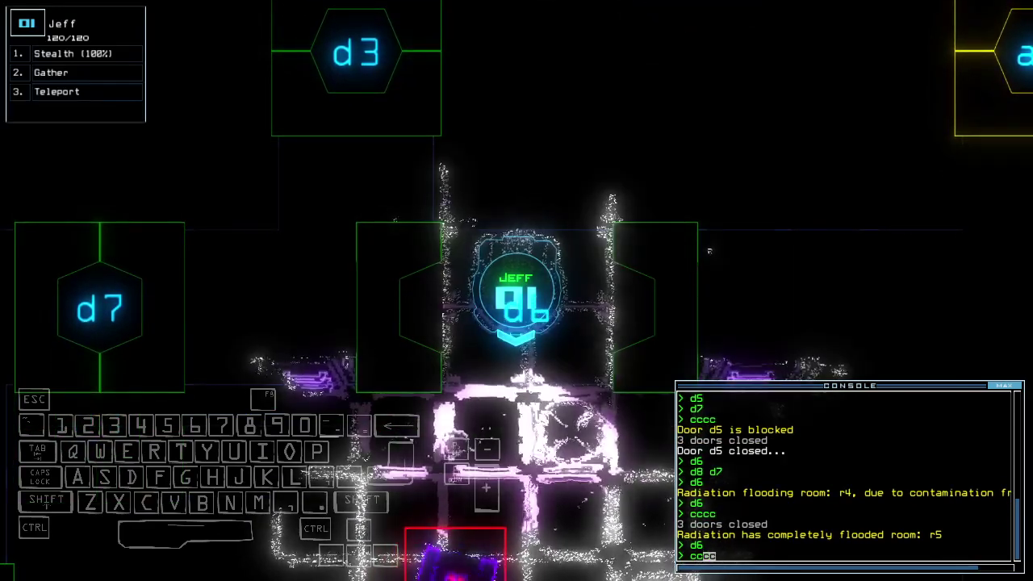
key("Down")
key("Return")
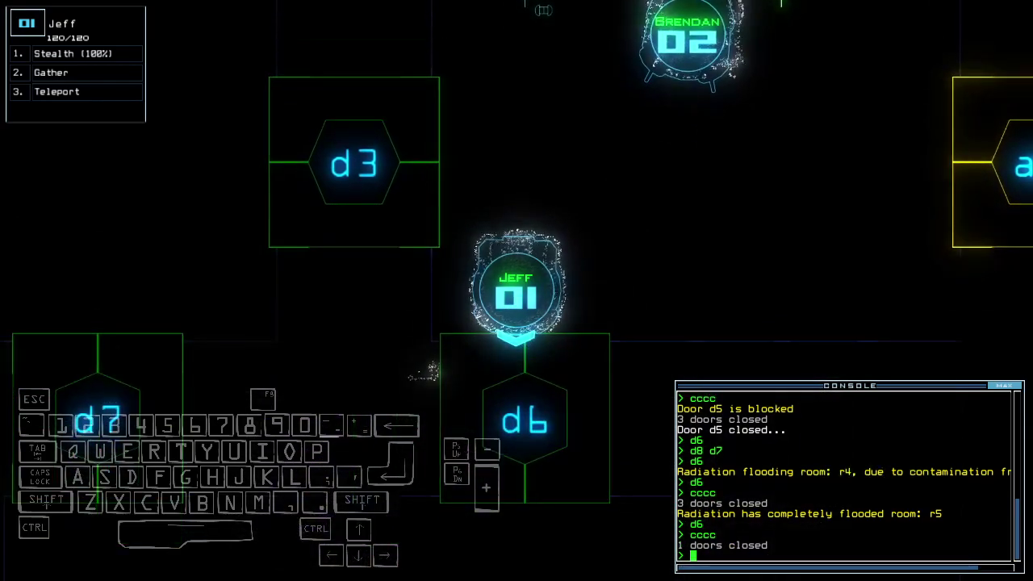
type("dd a1")
key("Return")
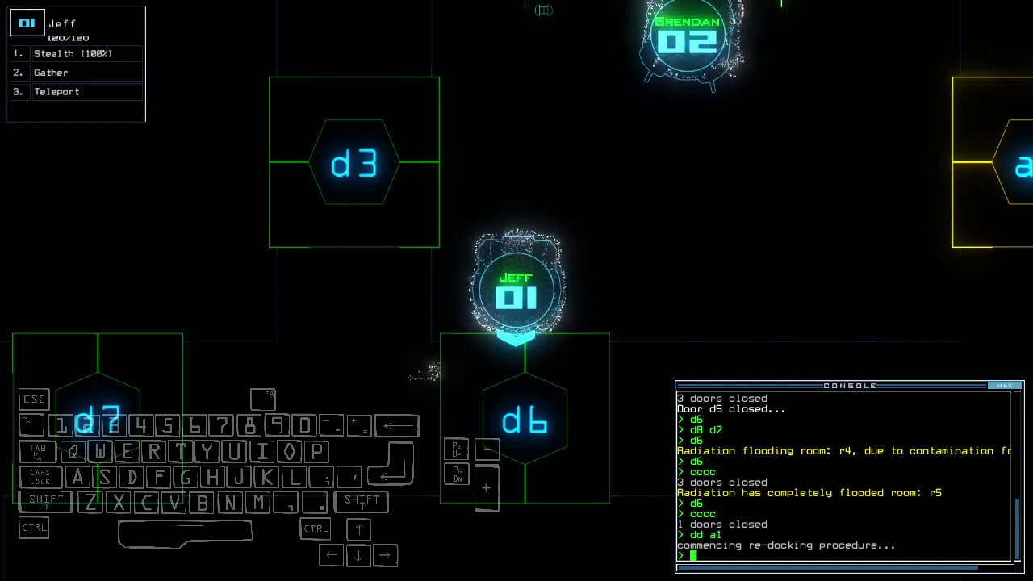
type("d6")
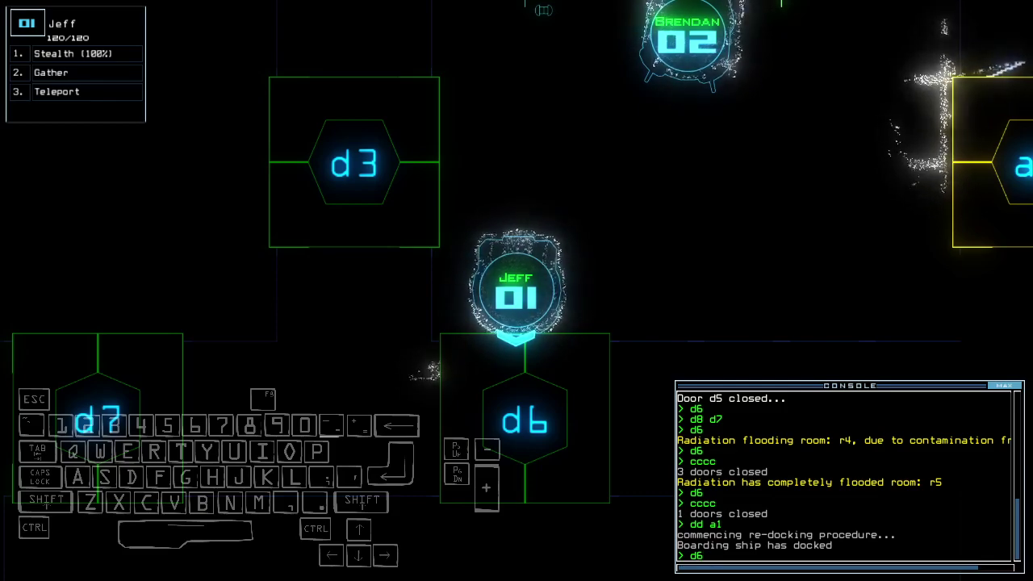
- Toggle door d6 open once the boarding ship reports docked at a1
key("Return")
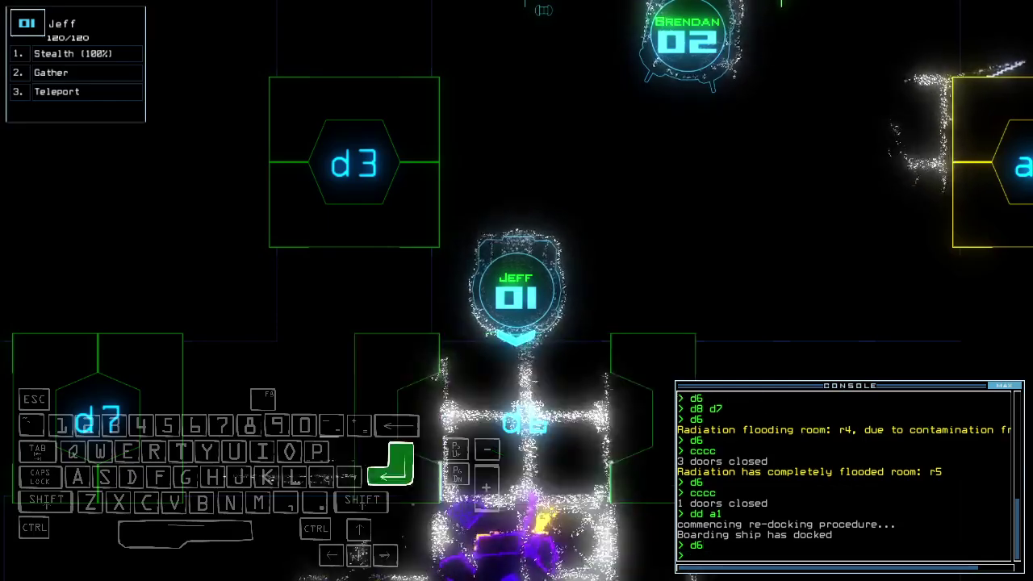
type("gt")
- Gather scrap and teleport drone 1 home, close nearby doors, and open r1's doors
key("Up")
key("Return")
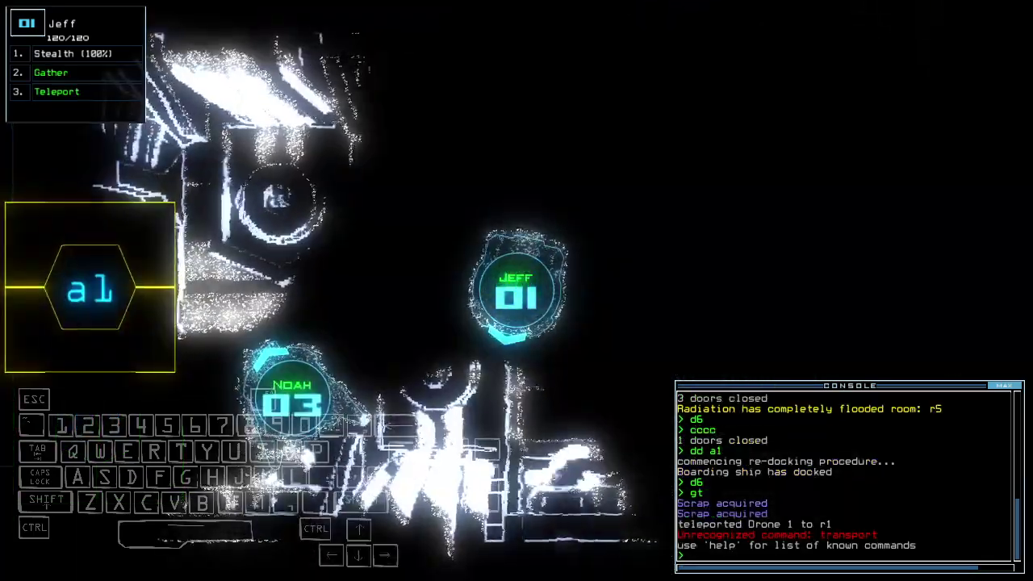
type("cccc")
key("Return")
type("2arr")
key("Return")
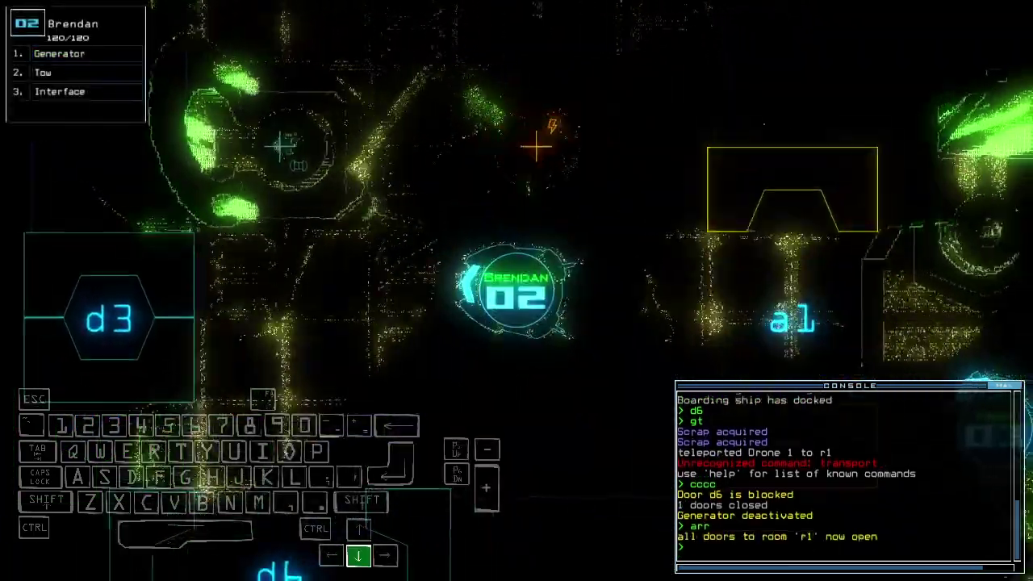
- Bring drone 2 aboard, close r1's doors, leave the derelict, and view the daily leaderboard
key("Right")
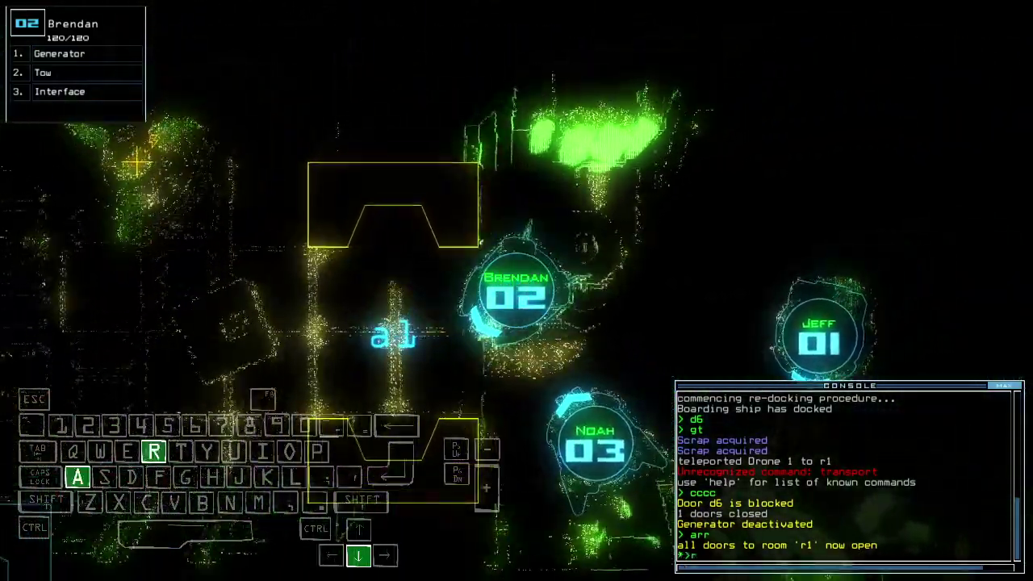
type("ra")
key("Return")
key("space")
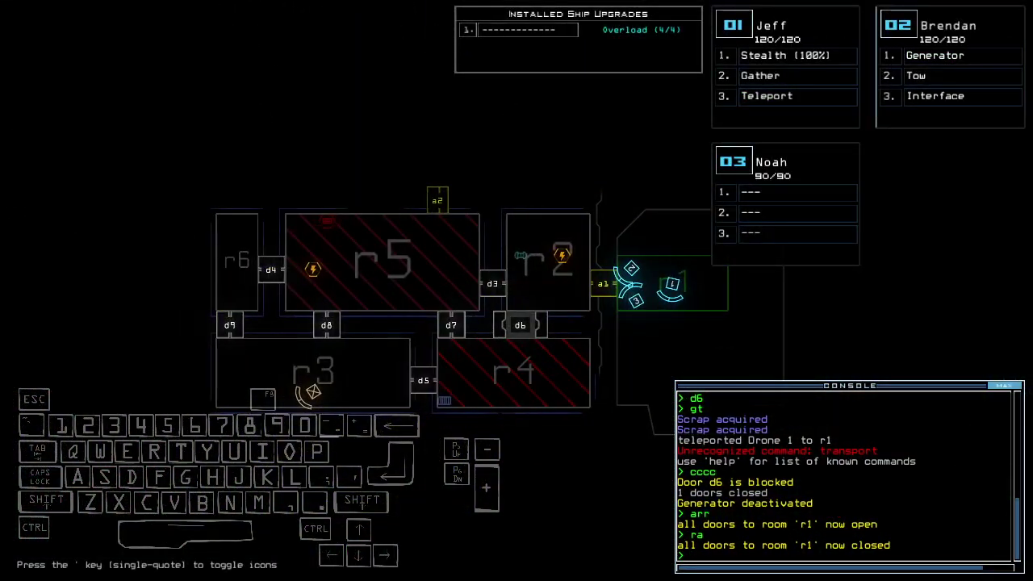
type("oo")
key("Return")
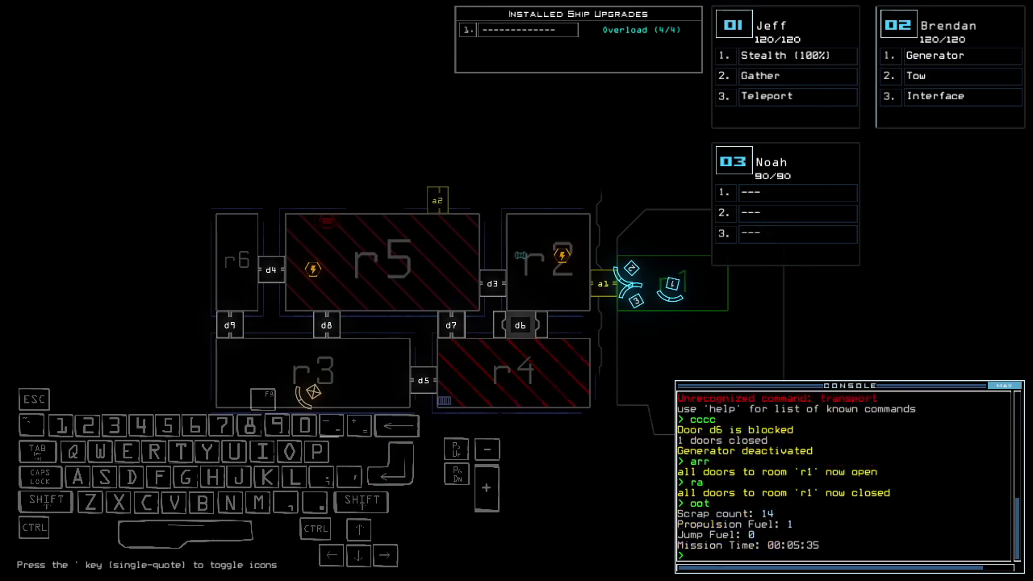
key("o")
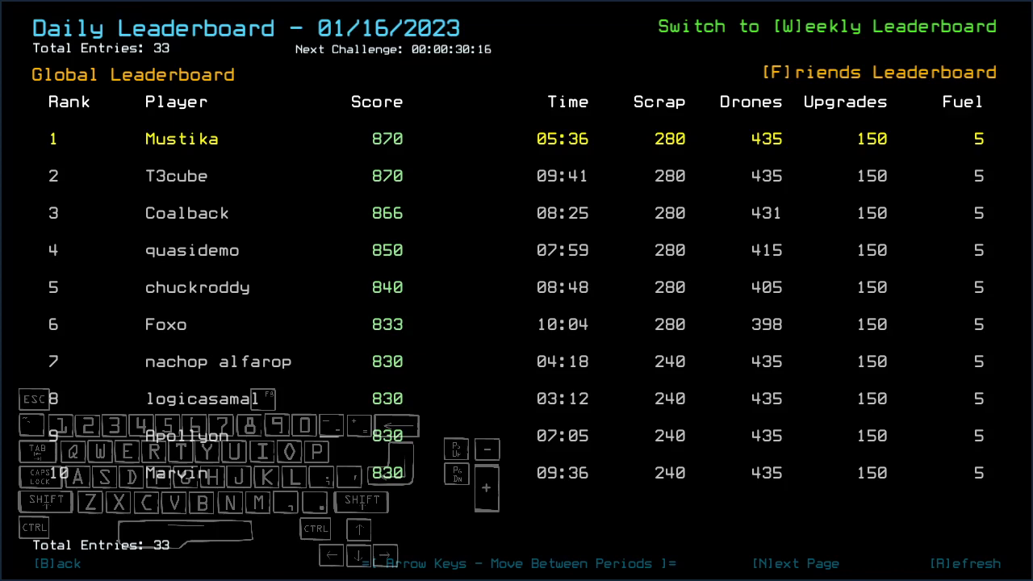
- Page through the 01/16/2023 daily rankings to the last page, then show the friends leaderboard with this run first at 870
key("n")
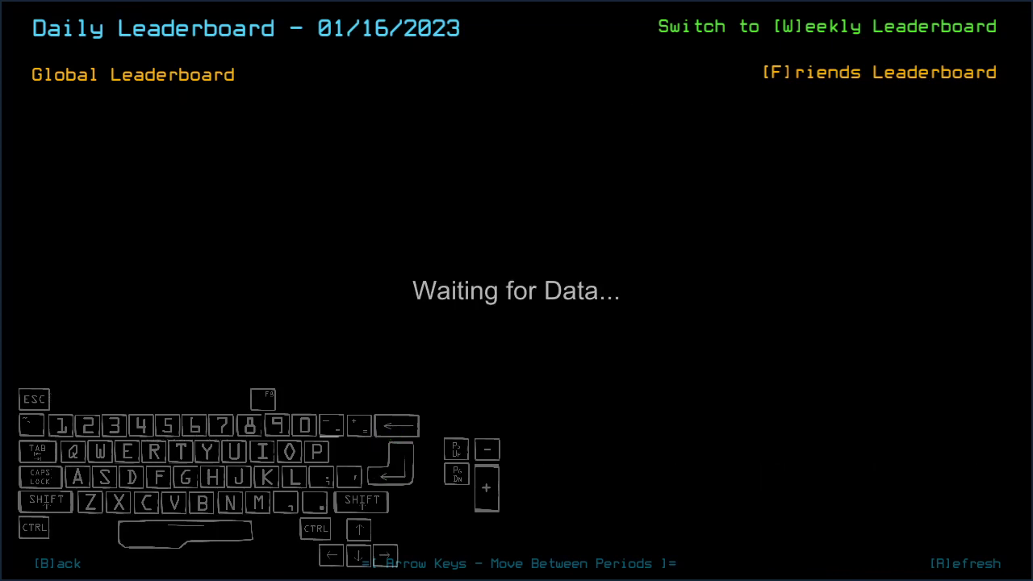
key("n")
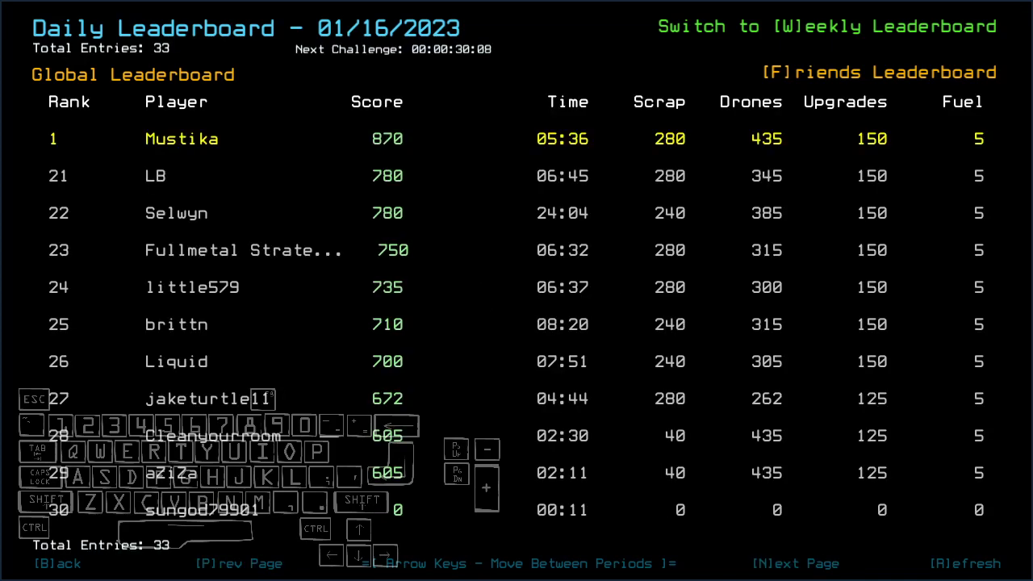
key("n")
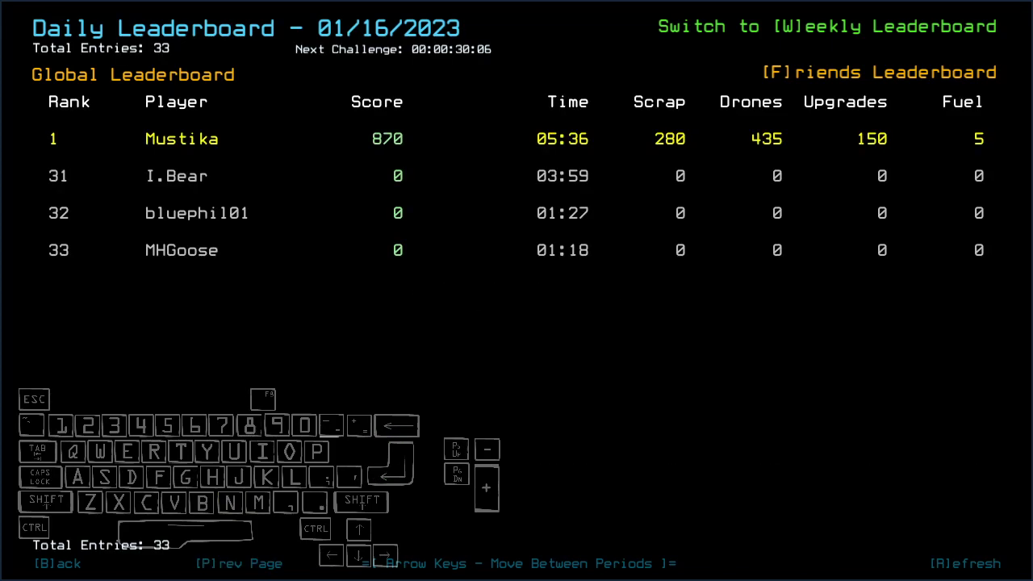
key("f")
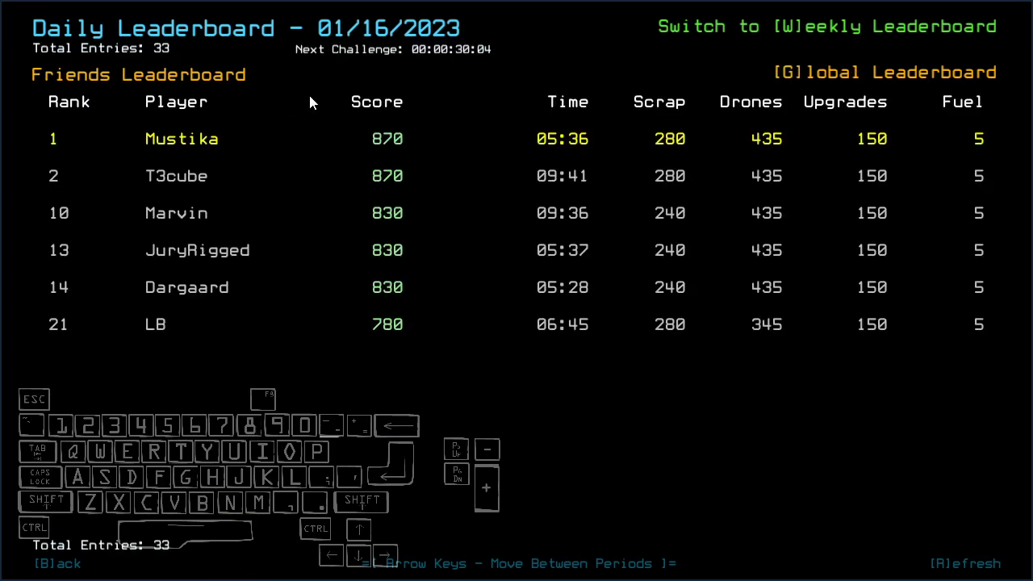